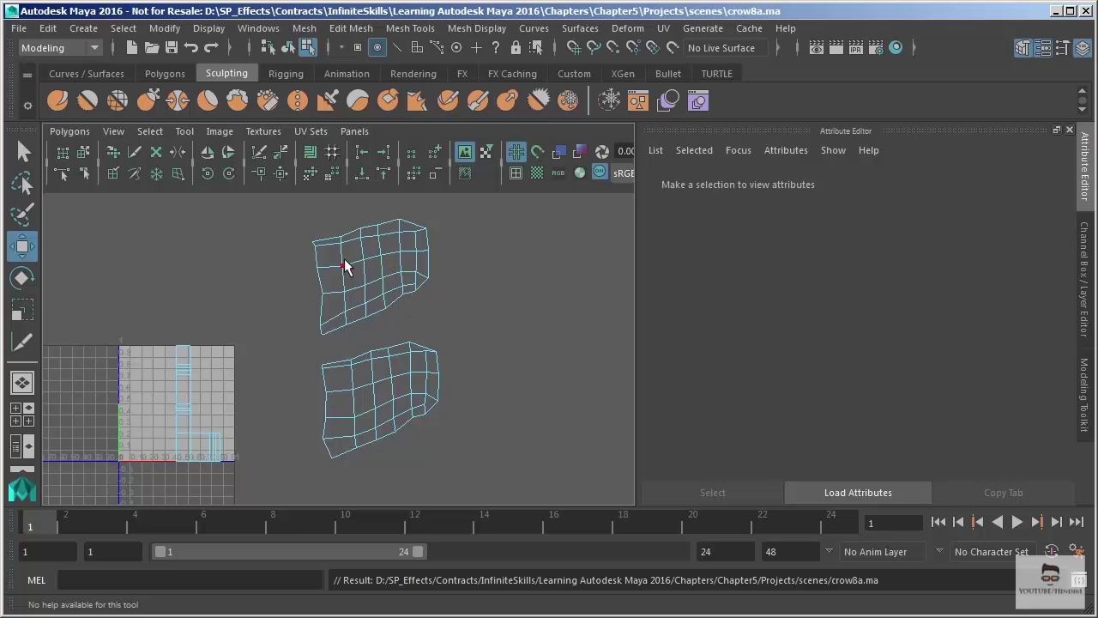
Switch to a two-pane layout and show the UV editor in place of the Outliner beside the perspective view
right_drag(372, 250, 443, 249)
alt+middle_drag(466, 297, 429, 302)
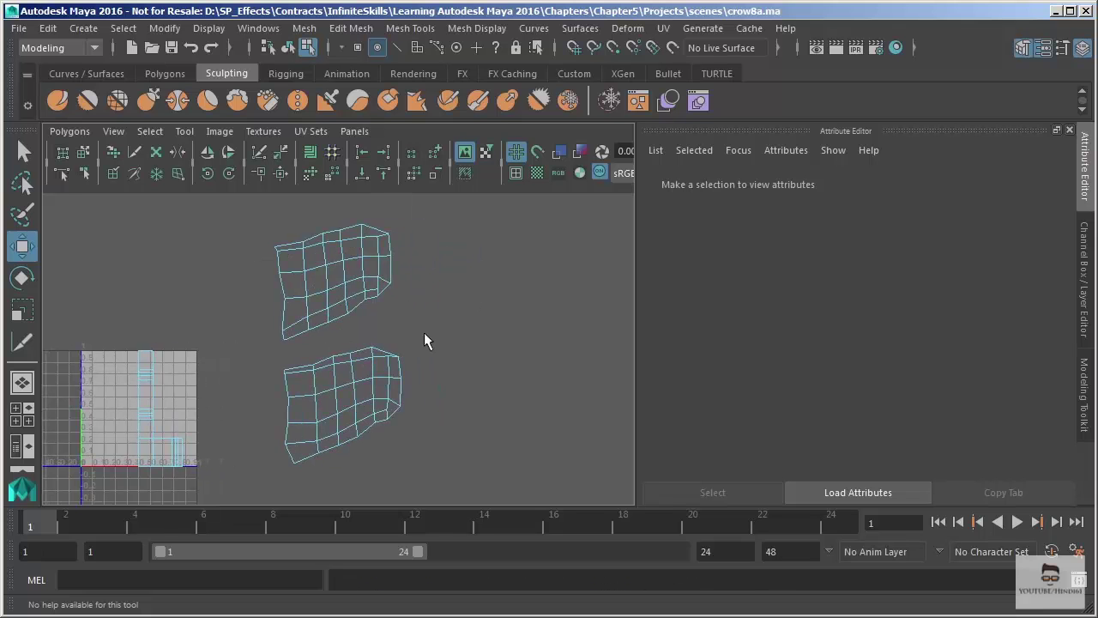
alt+middle_drag(378, 277, 390, 279)
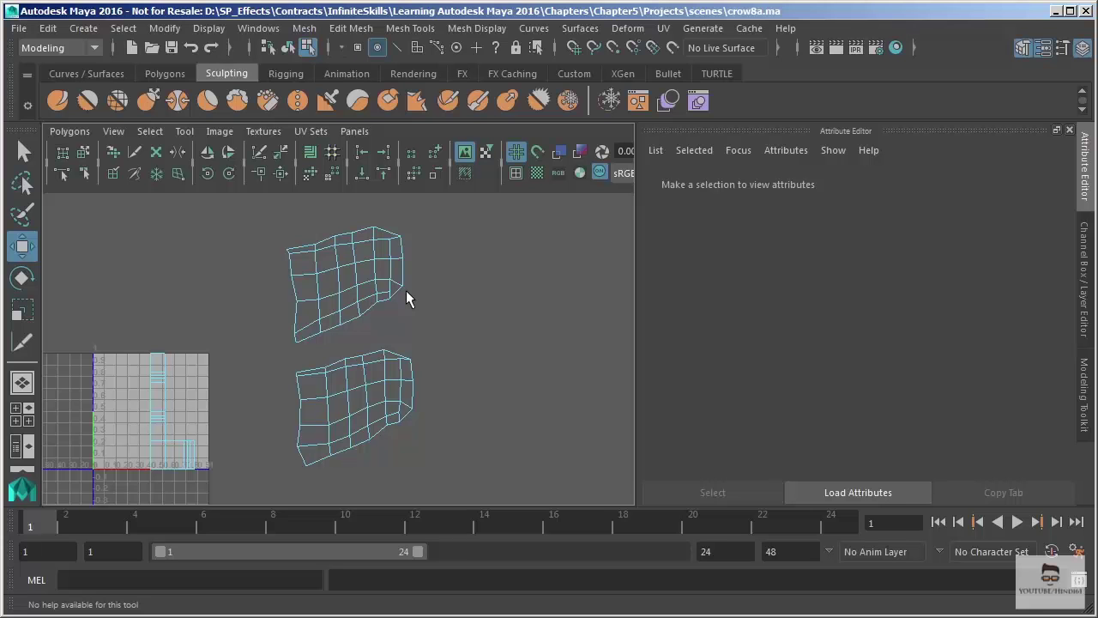
key(space)
alt+drag(424, 196, 473, 188)
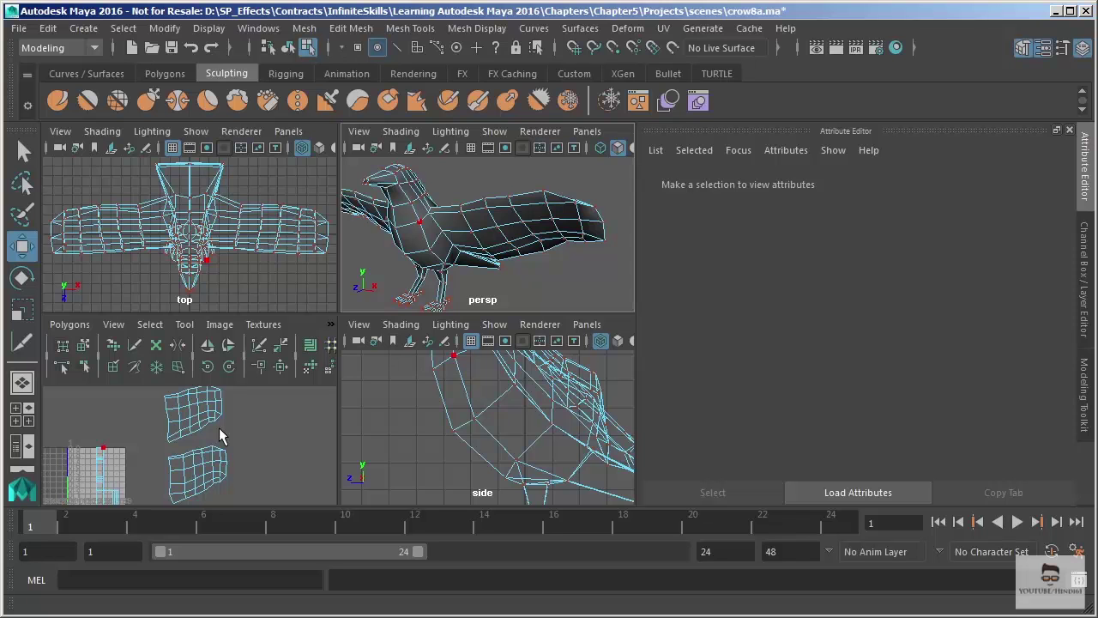
click(26, 446)
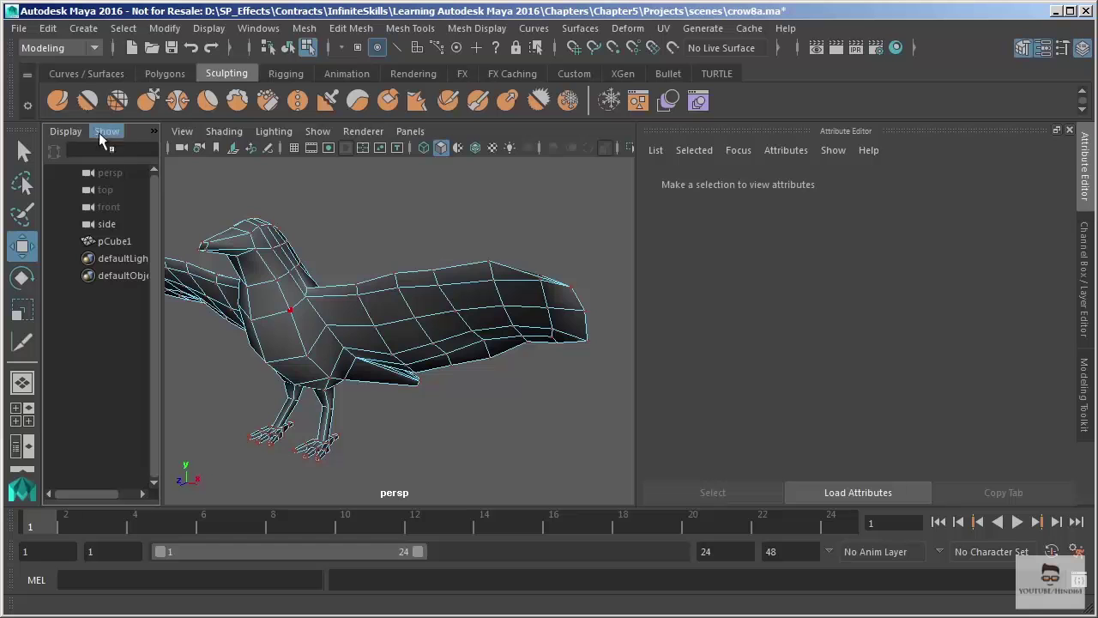
click(171, 148)
mouse_move(274, 222)
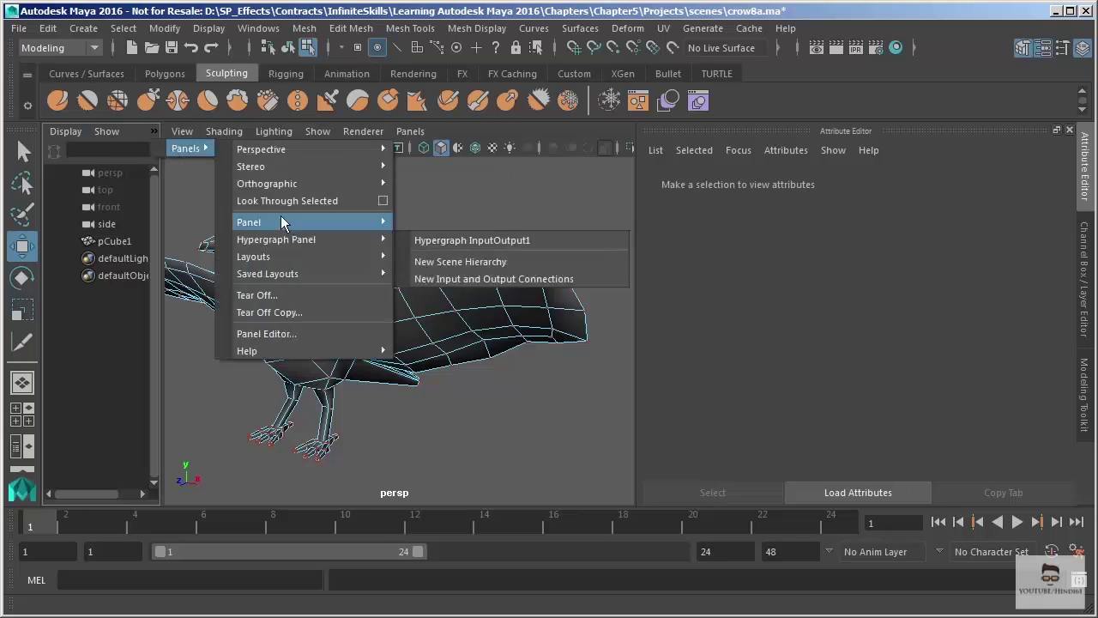
click(451, 353)
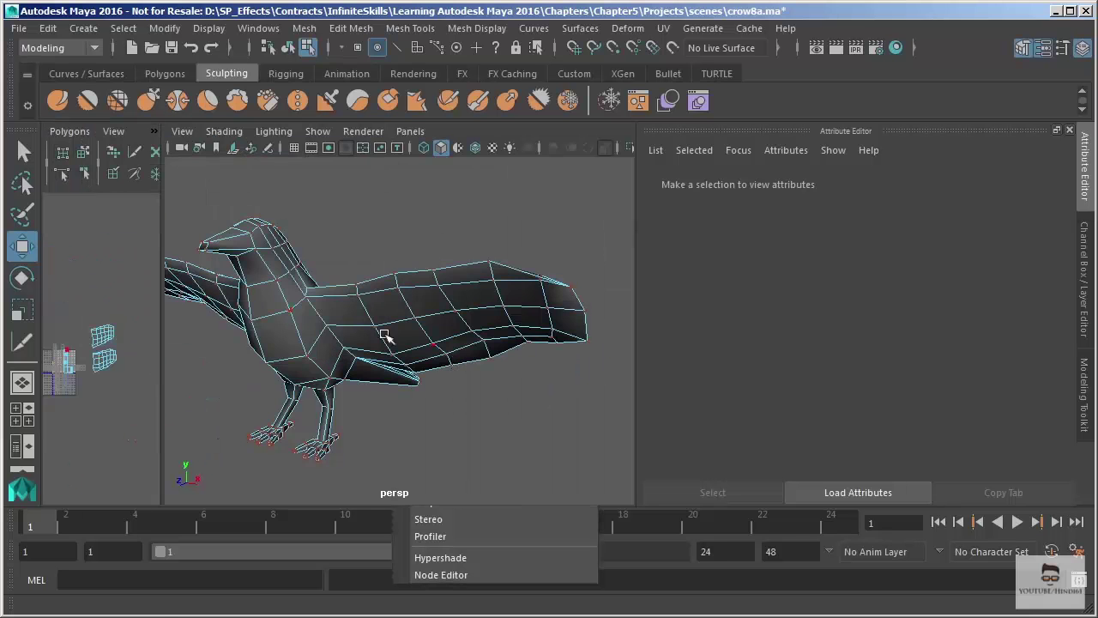
Widen the UV editor pane and show the Channel Box / Layer Editor instead of the Attribute Editor
drag(162, 318, 400, 331)
click(1083, 231)
scroll(309, 344, up, 3)
alt+drag(500, 291, 545, 254)
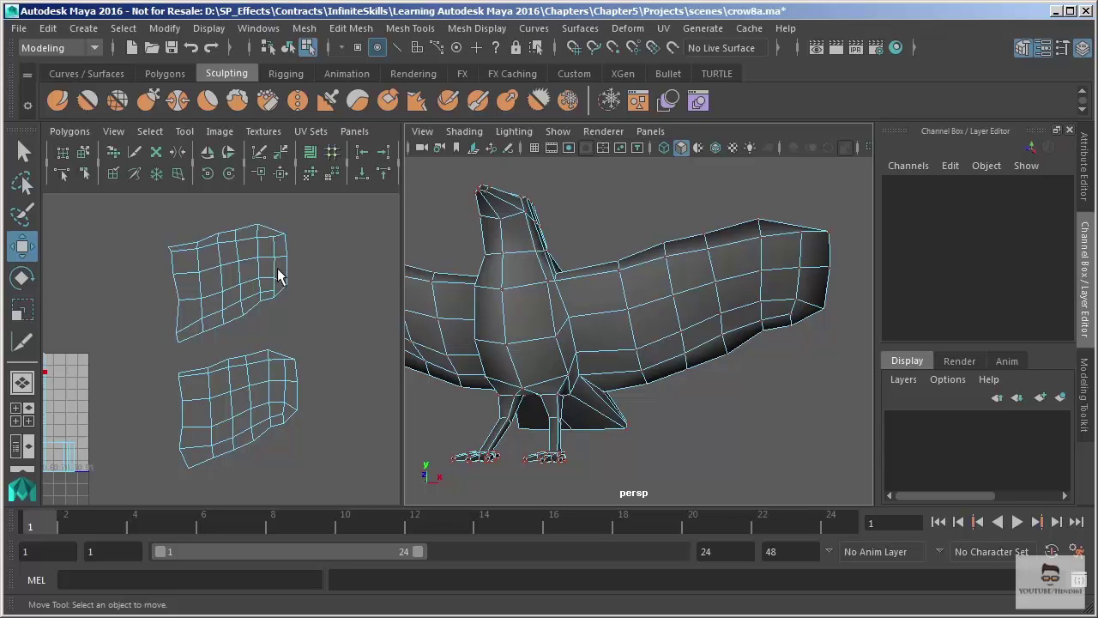
Enlarge the UV editor pane further and turn on UV distortion shading for the wing shells
click(822, 258)
click(629, 309)
click(600, 267)
drag(402, 215, 562, 216)
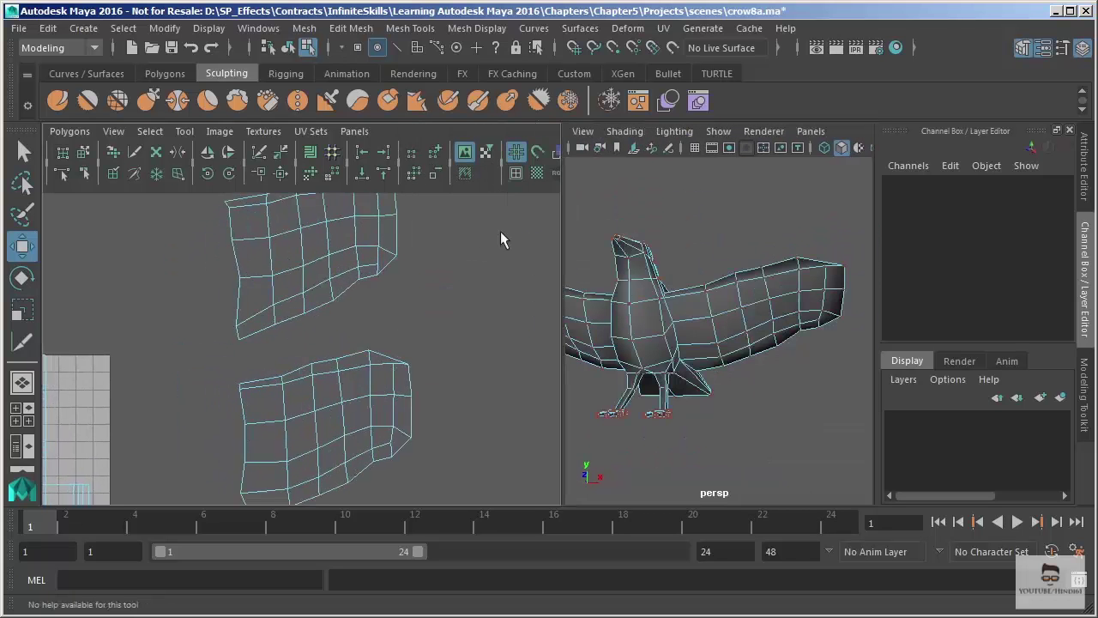
alt+middle_drag(502, 233, 393, 254)
drag(562, 171, 682, 180)
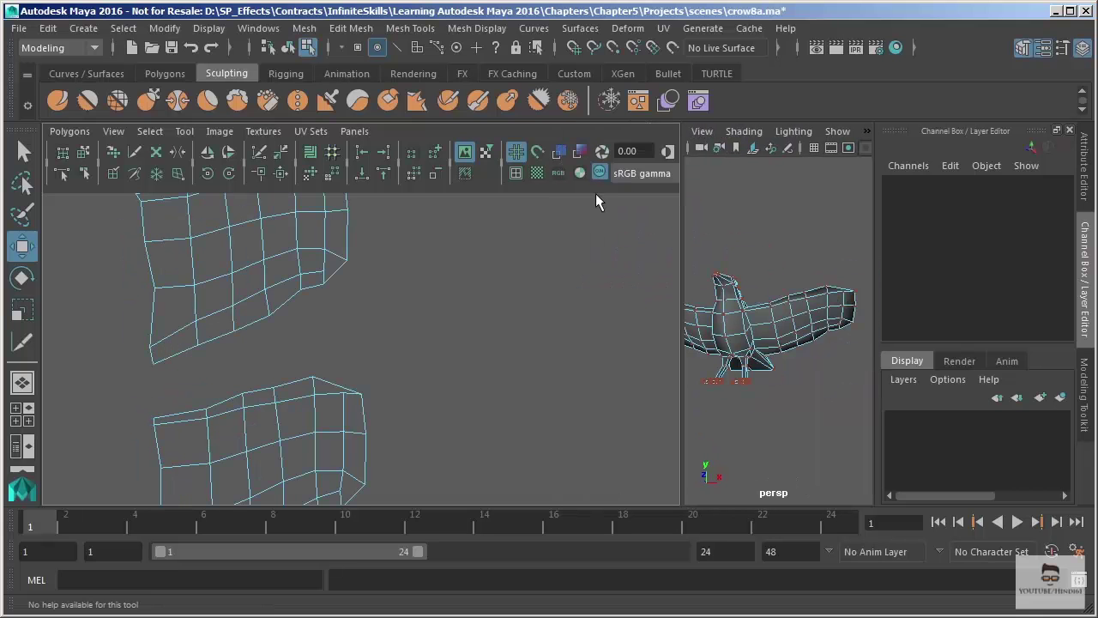
click(577, 155)
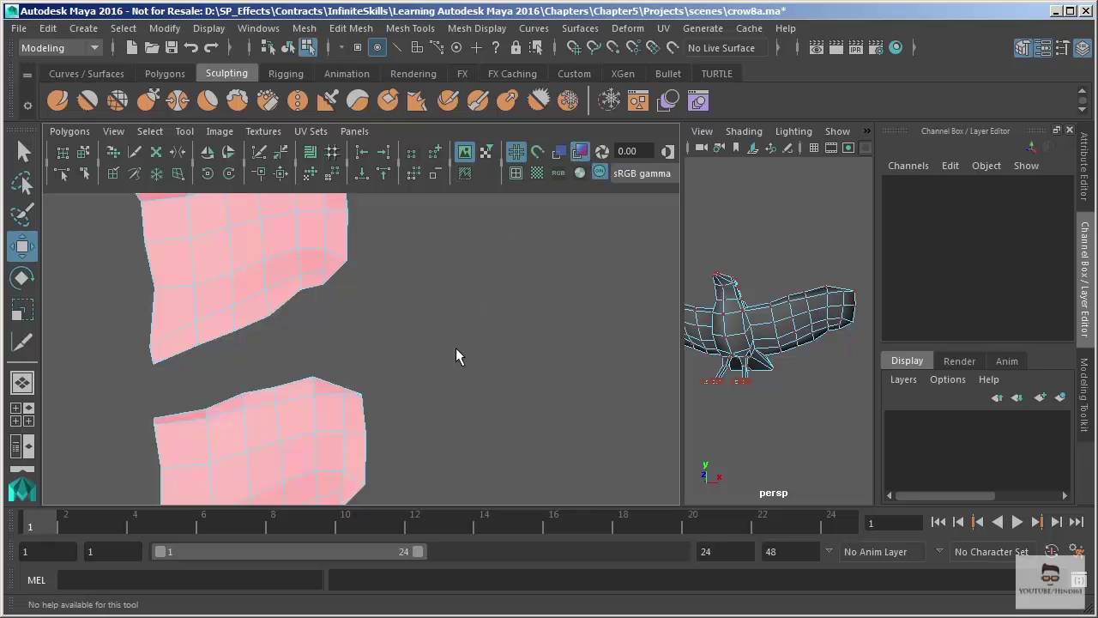
alt+right_drag(425, 284, 389, 218)
mouse_move(408, 292)
alt+middle_down()
mouse_move(407, 255)
mouse_move(404, 311)
mouse_move(412, 283)
mouse_move(410, 301)
alt+middle_up()
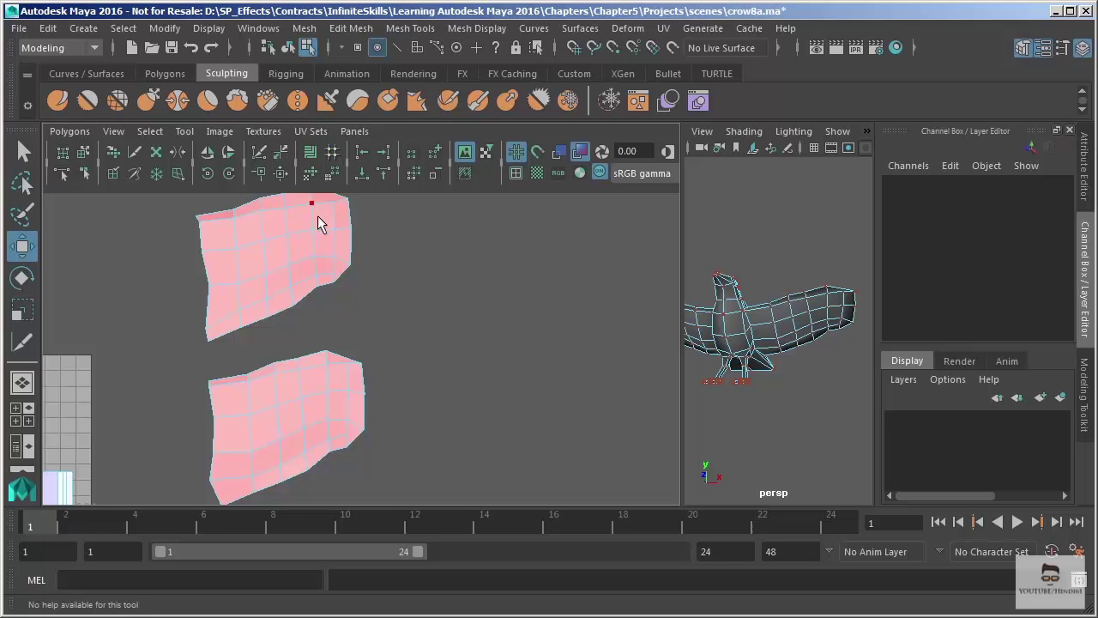
Display the checker pattern on the UVs and set the perspective view's renderer to Viewport 2.0
click(334, 229)
click(538, 173)
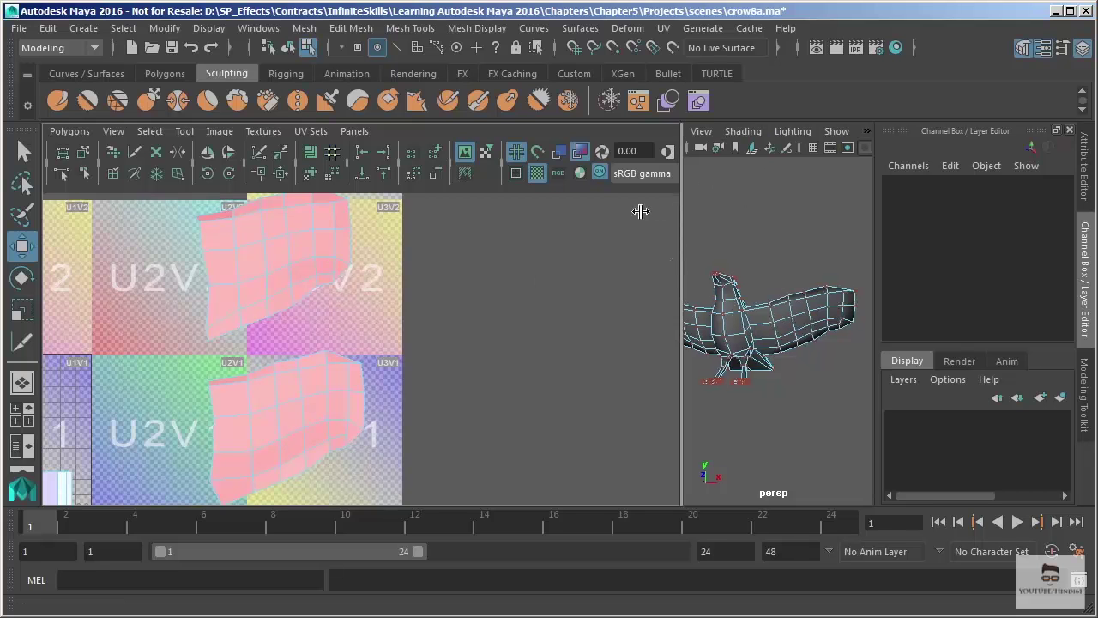
drag(682, 209, 615, 215)
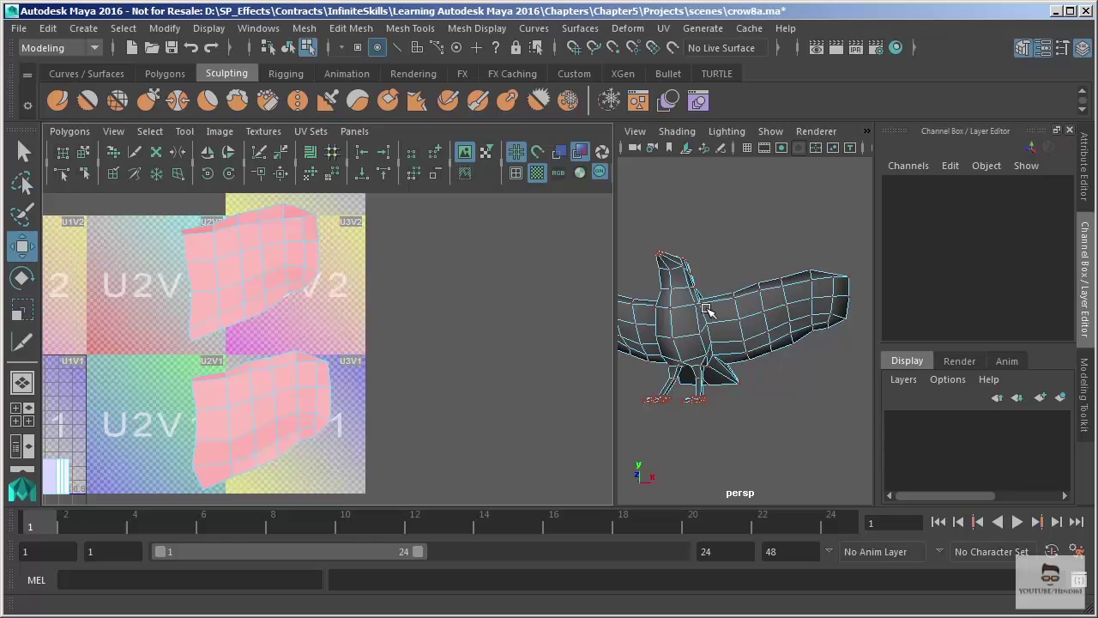
click(678, 132)
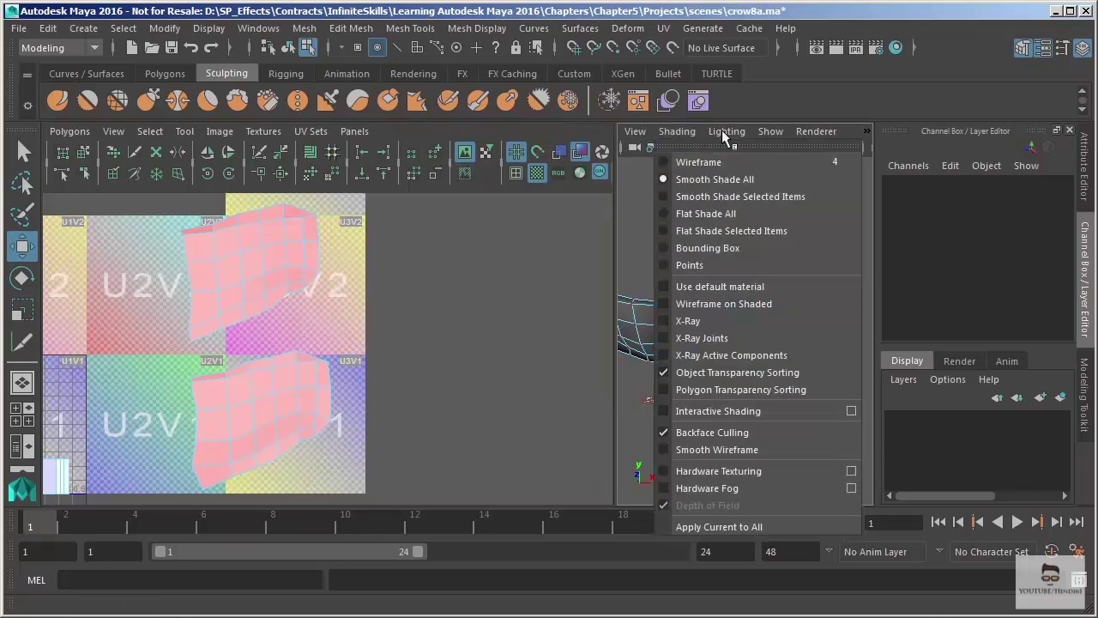
mouse_move(775, 135)
mouse_move(820, 132)
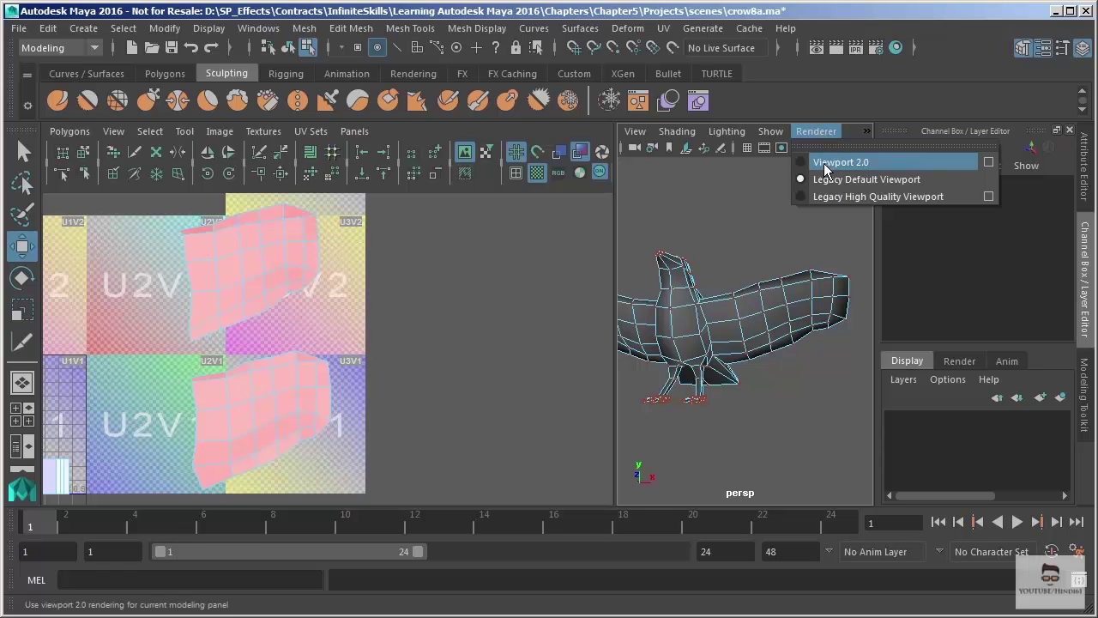
click(825, 163)
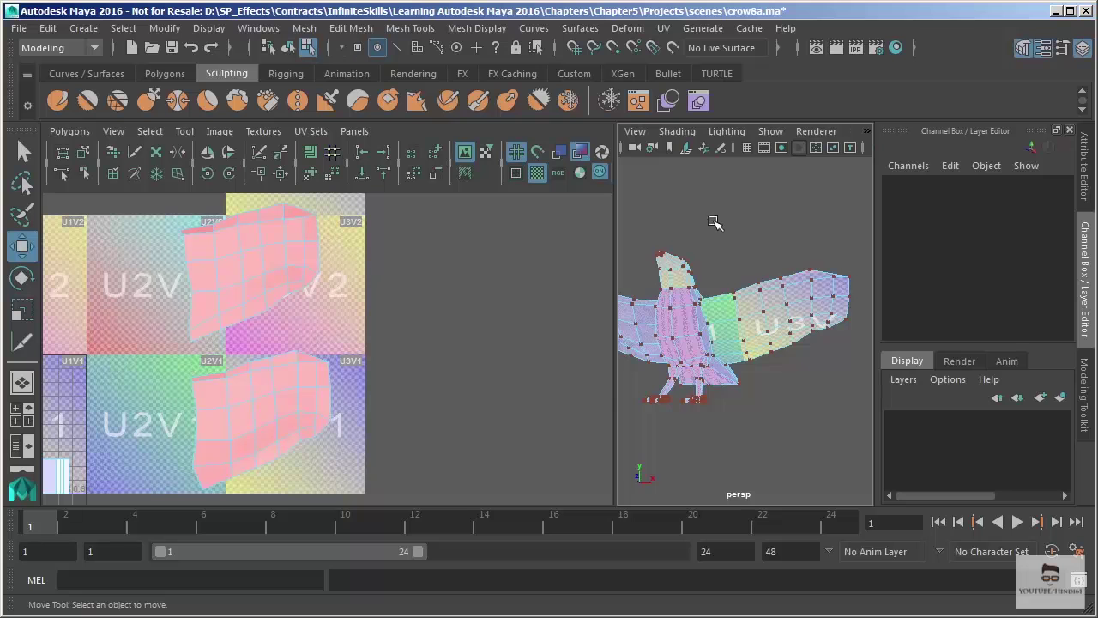
Examine the checker pattern across the crow's wing up close for stretched or uneven squares
alt+right_drag(713, 220, 740, 280)
click(742, 352)
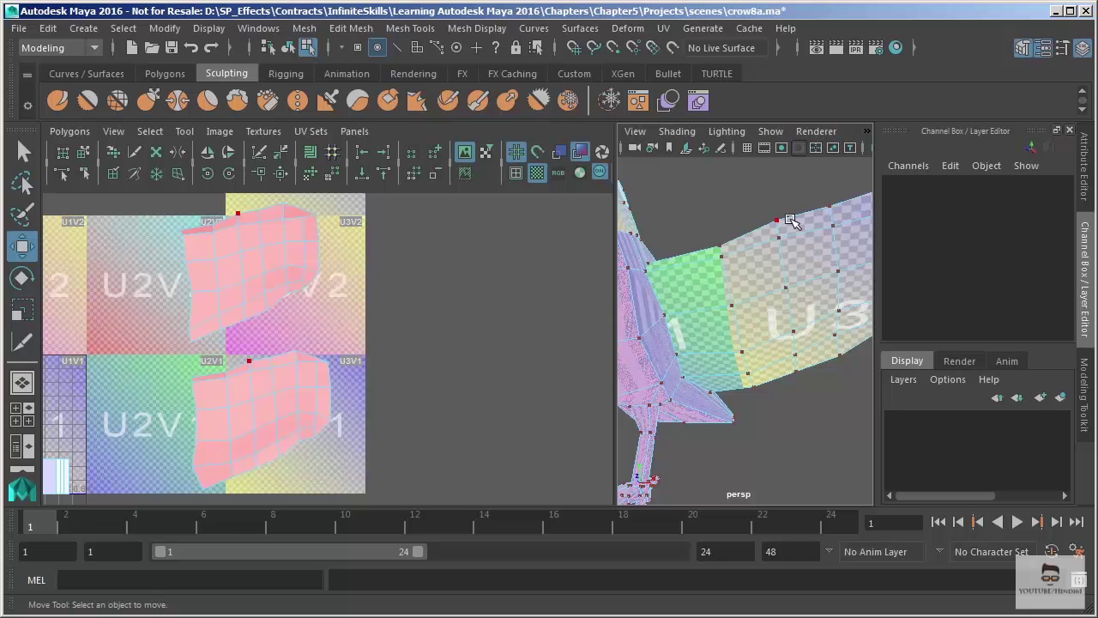
alt+drag(794, 293, 834, 304)
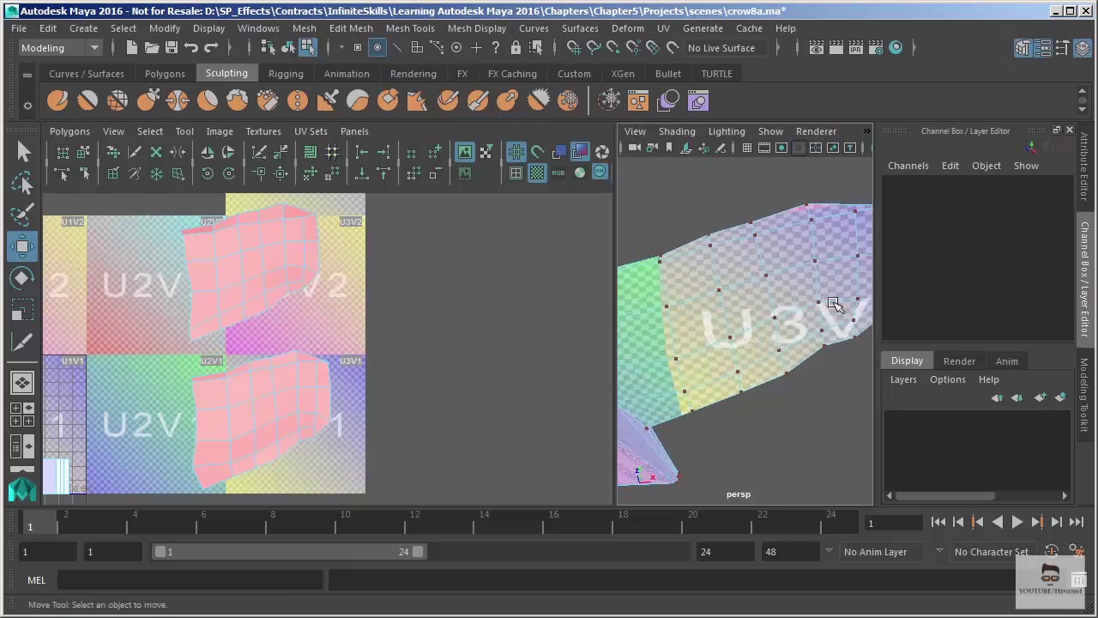
alt+right_drag(667, 284, 743, 345)
click(734, 342)
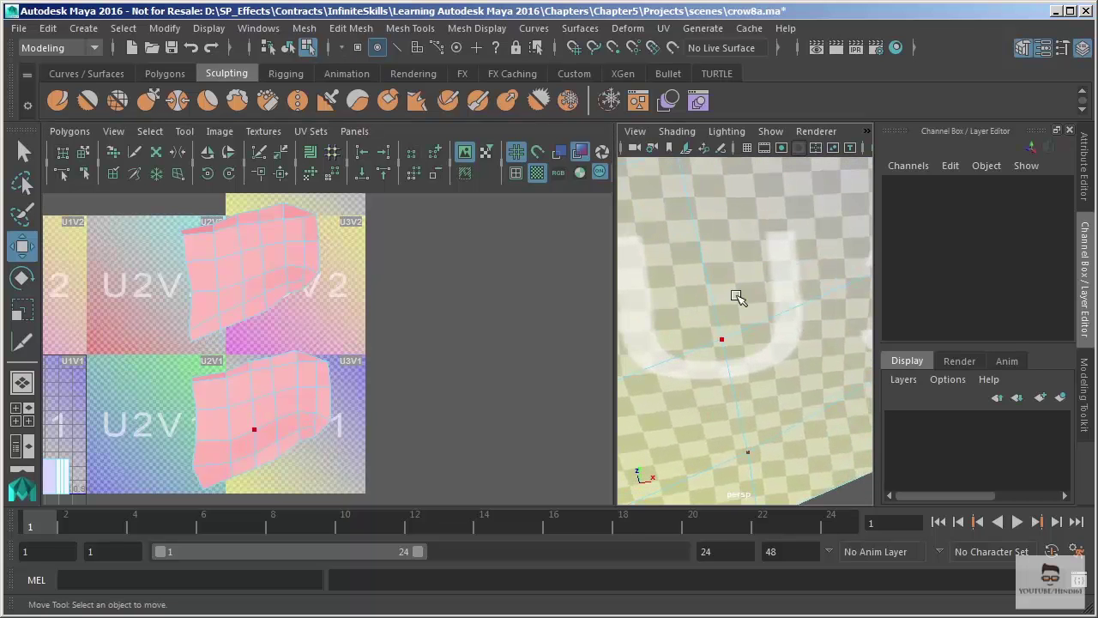
alt+right_drag(266, 300, 356, 312)
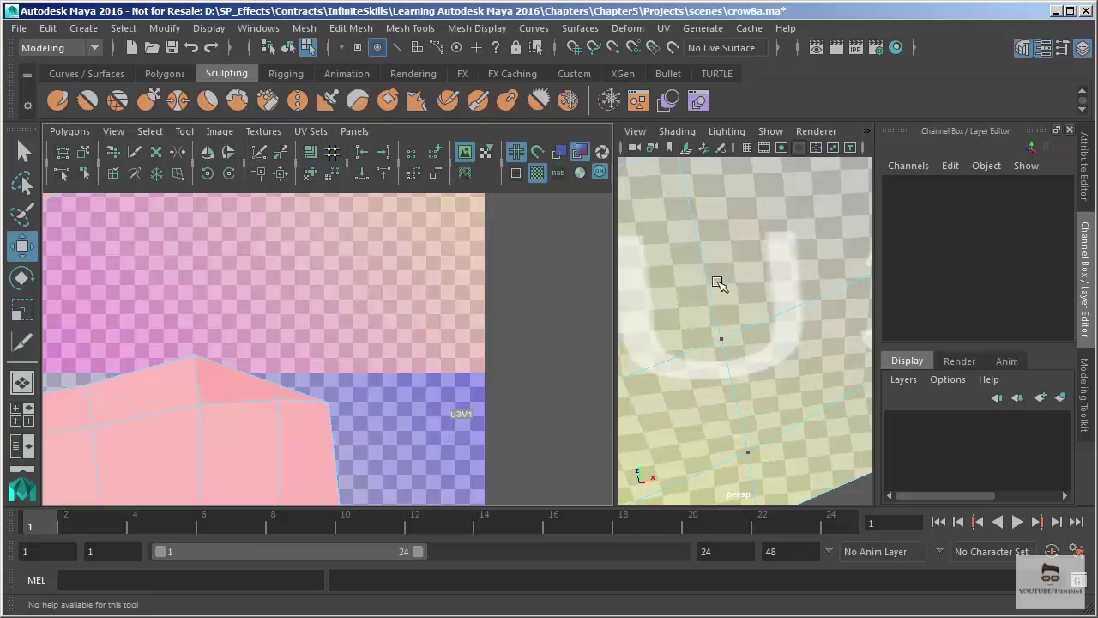
alt+right_drag(760, 346, 775, 284)
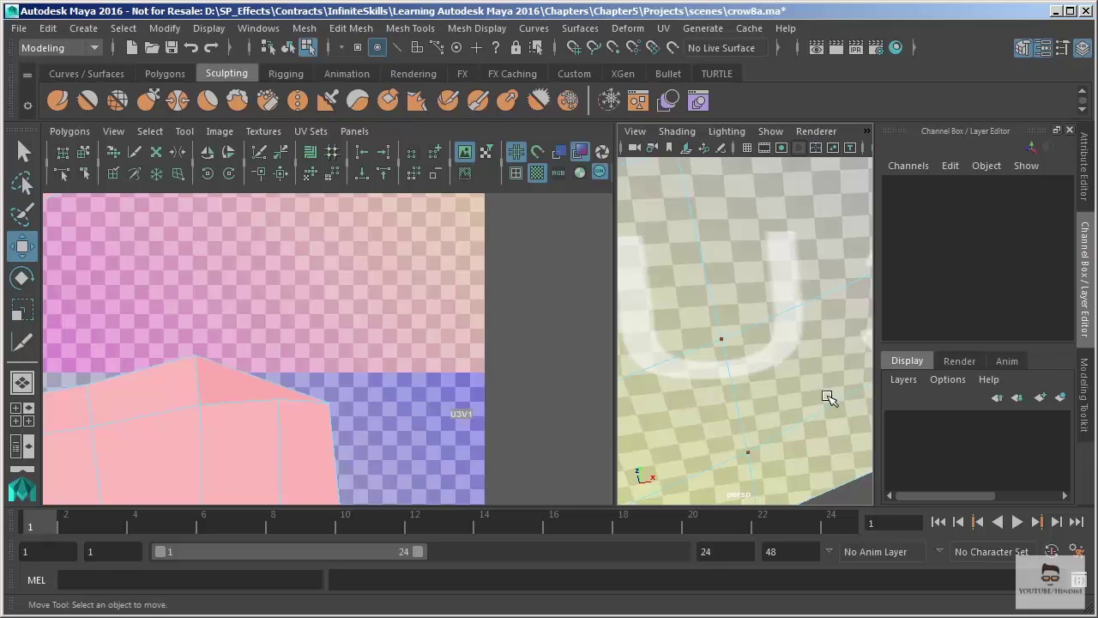
alt+middle_drag(817, 273, 725, 261)
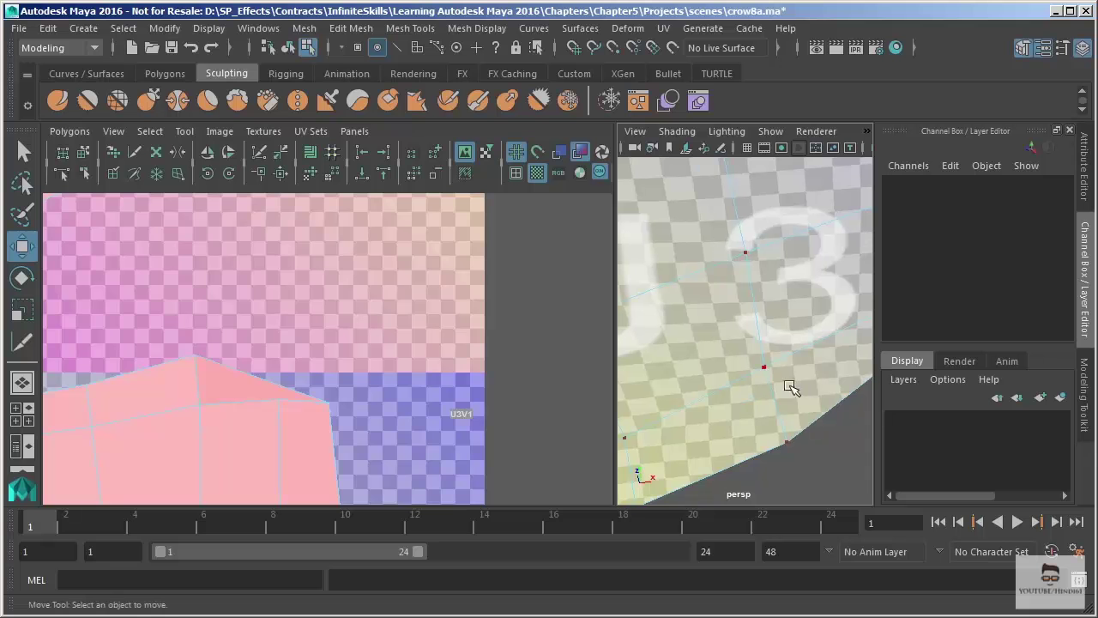
alt+middle_drag(768, 368, 735, 341)
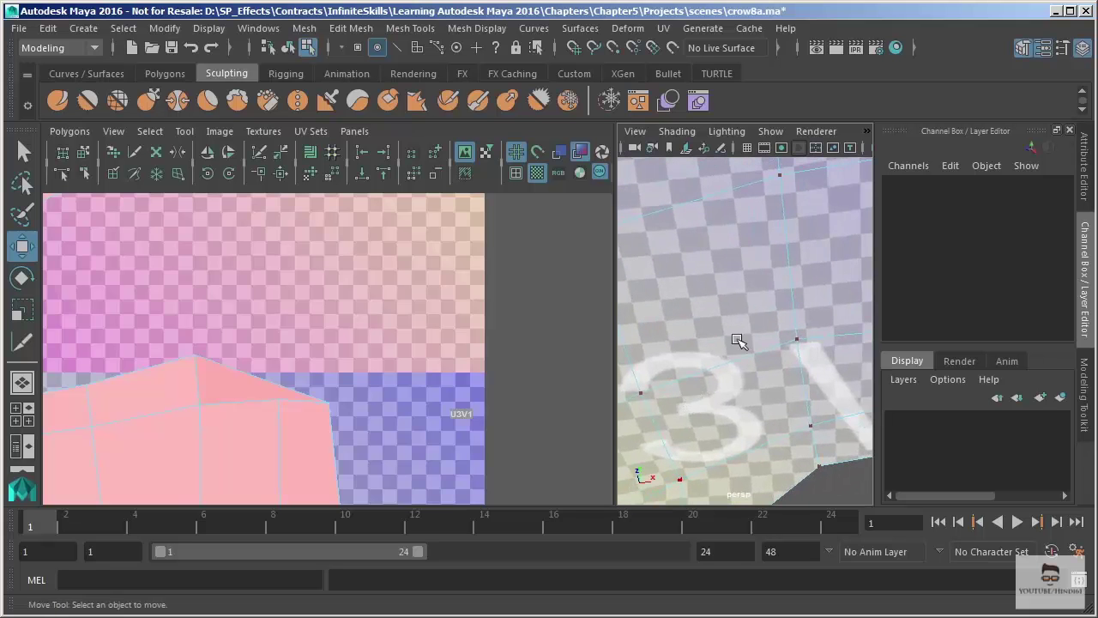
alt+right_drag(787, 322, 725, 266)
alt+middle_drag(726, 266, 800, 241)
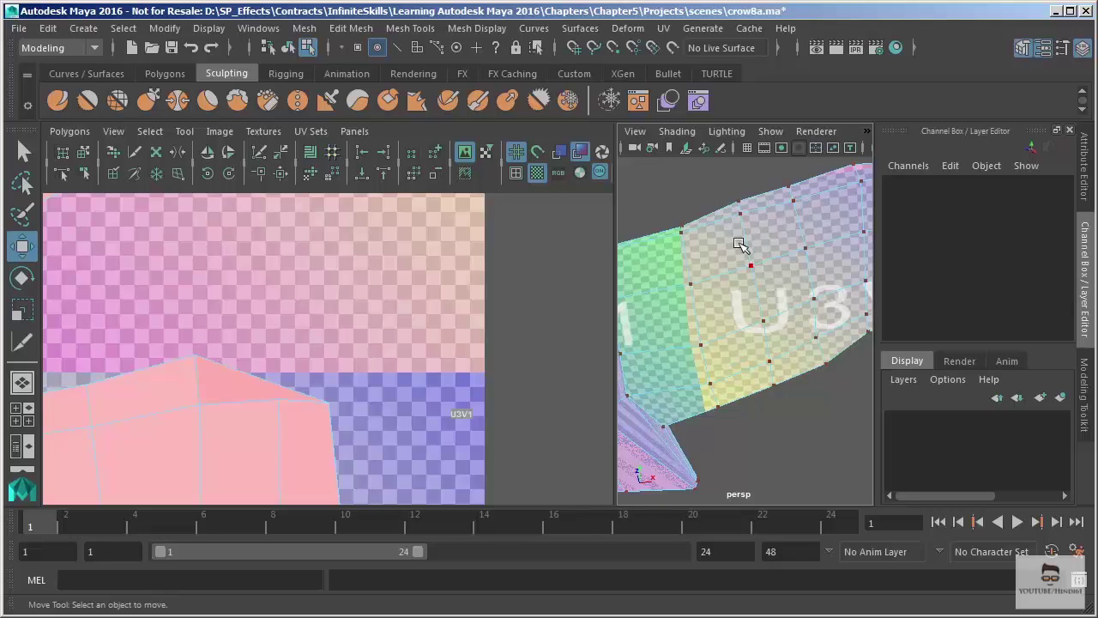
Select all UVs of the lower wing shell in the UV editor
alt+right_drag(378, 325, 279, 206)
alt+middle_drag(370, 297, 437, 165)
alt+right_drag(375, 271, 225, 96)
alt+middle_drag(366, 385, 426, 407)
right_drag(371, 369, 445, 371)
alt+right_drag(506, 396, 223, 350)
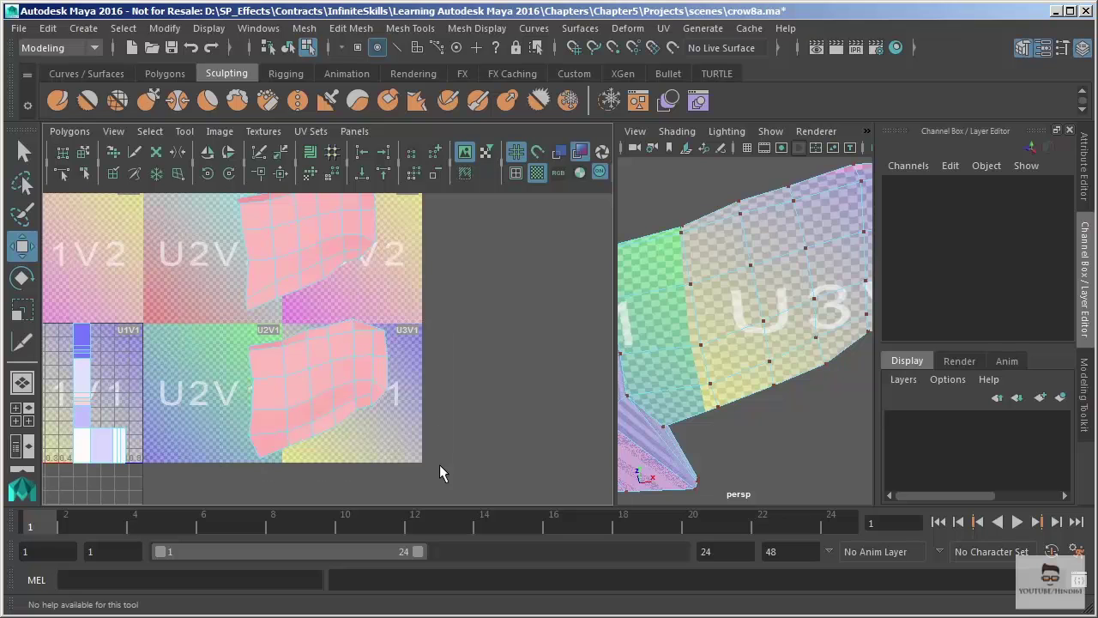
drag(440, 467, 242, 318)
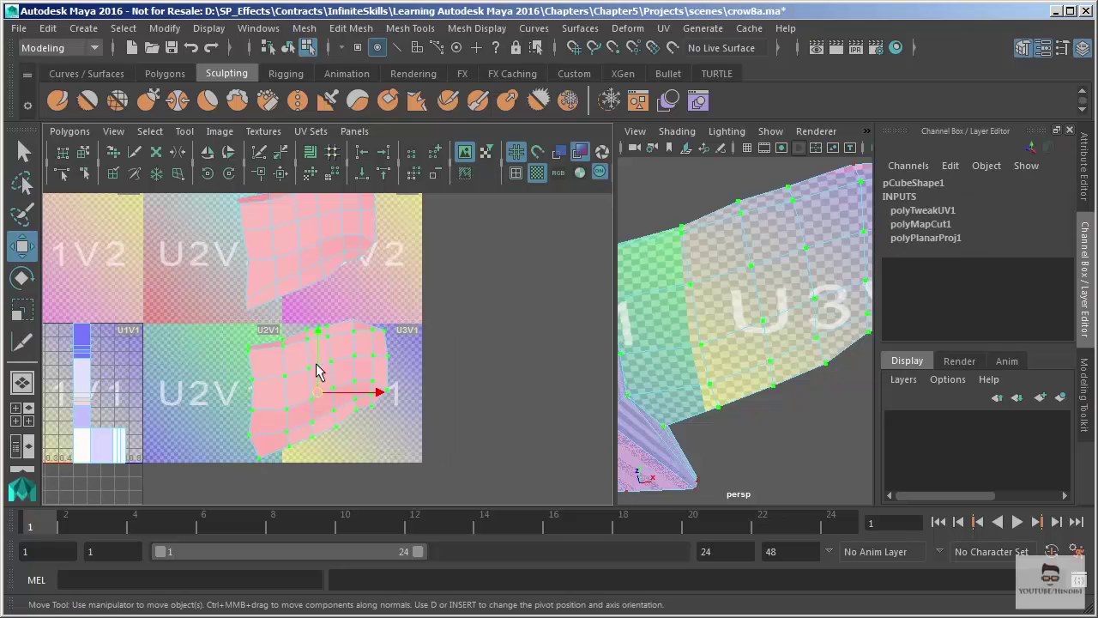
Try the automatic Unfold on the selected wing UVs, inspect the resulting layout, and undo it
click(309, 176)
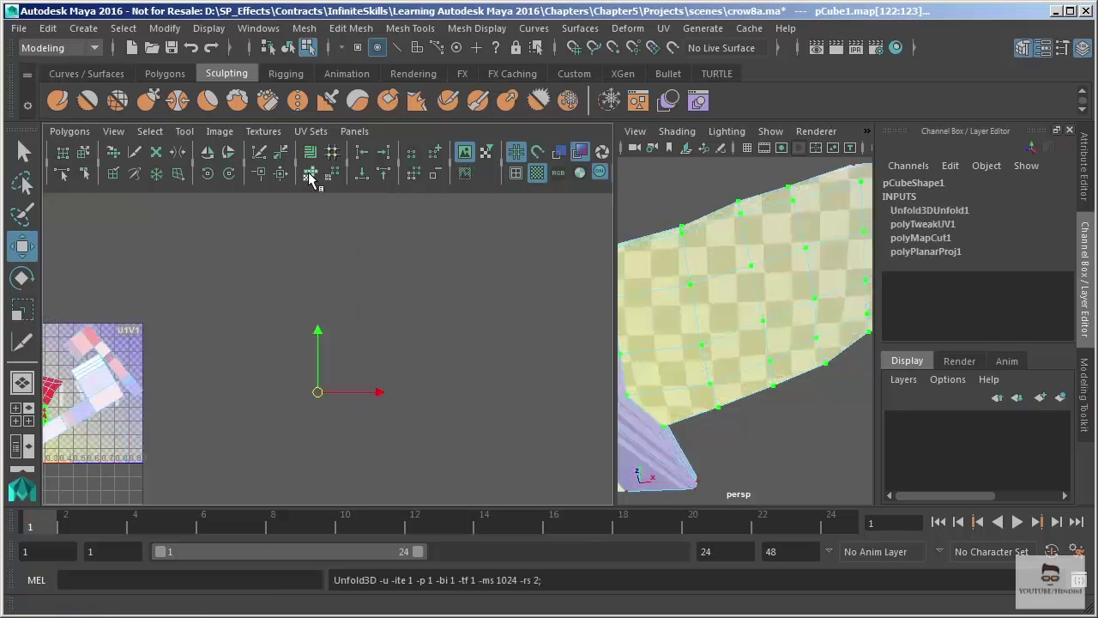
alt+middle_drag(213, 416, 410, 340)
alt+right_drag(257, 290, 363, 335)
alt+middle_drag(352, 303, 331, 364)
alt+right_drag(248, 284, 295, 369)
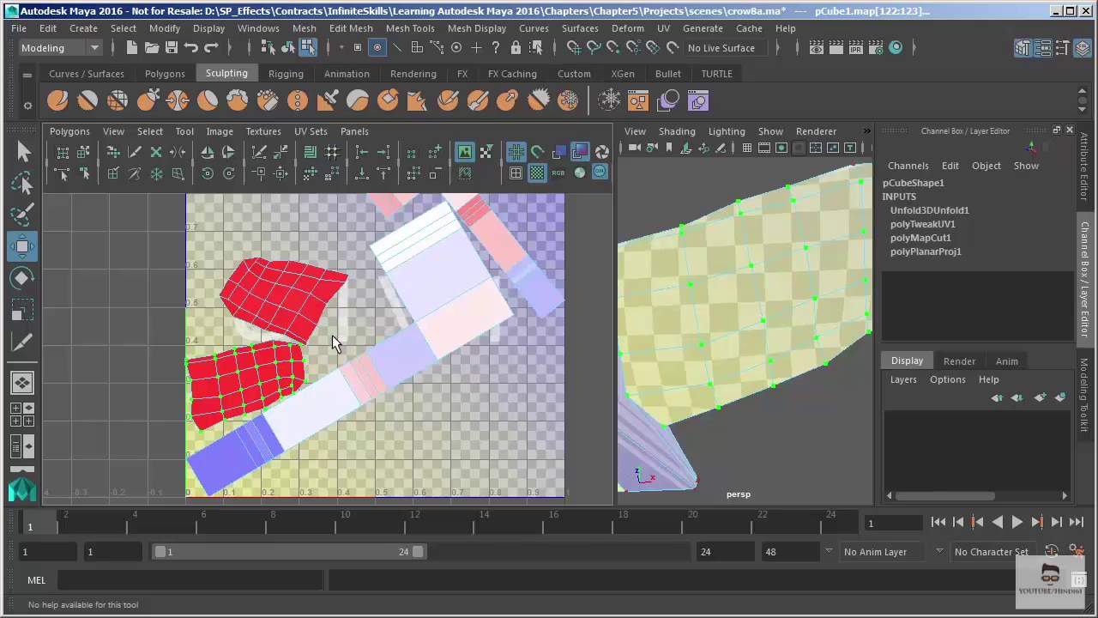
key(ctrl+z)
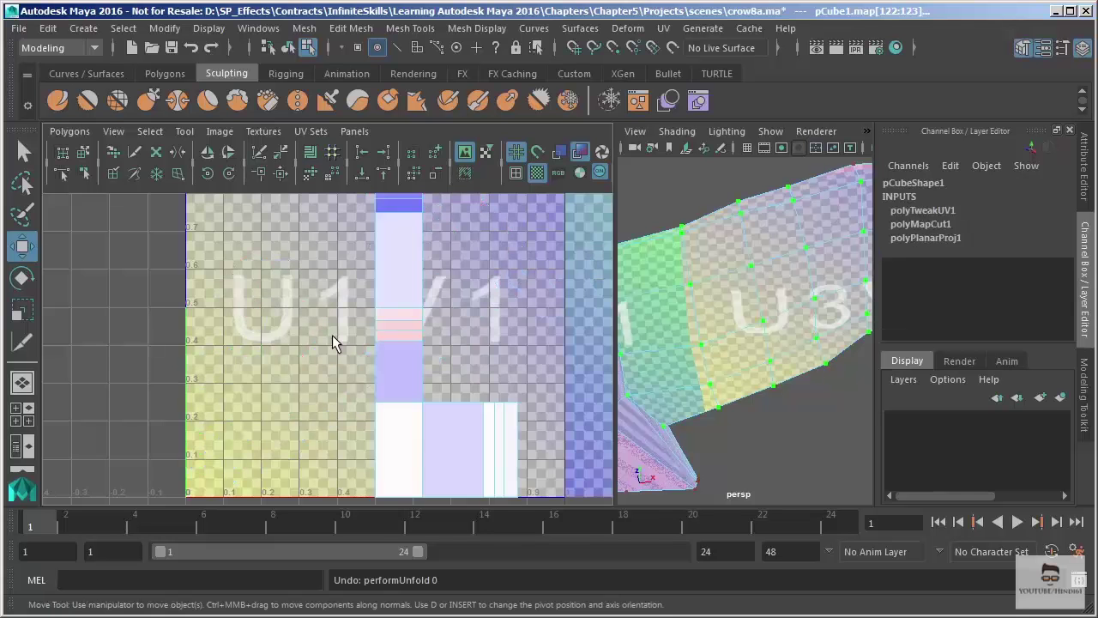
Brush over the selected lower wing shell with the Unfold UV Tool to even out its distortion
alt+right_drag(502, 373, 385, 289)
alt+middle_drag(470, 320, 206, 365)
alt+right_drag(206, 363, 235, 256)
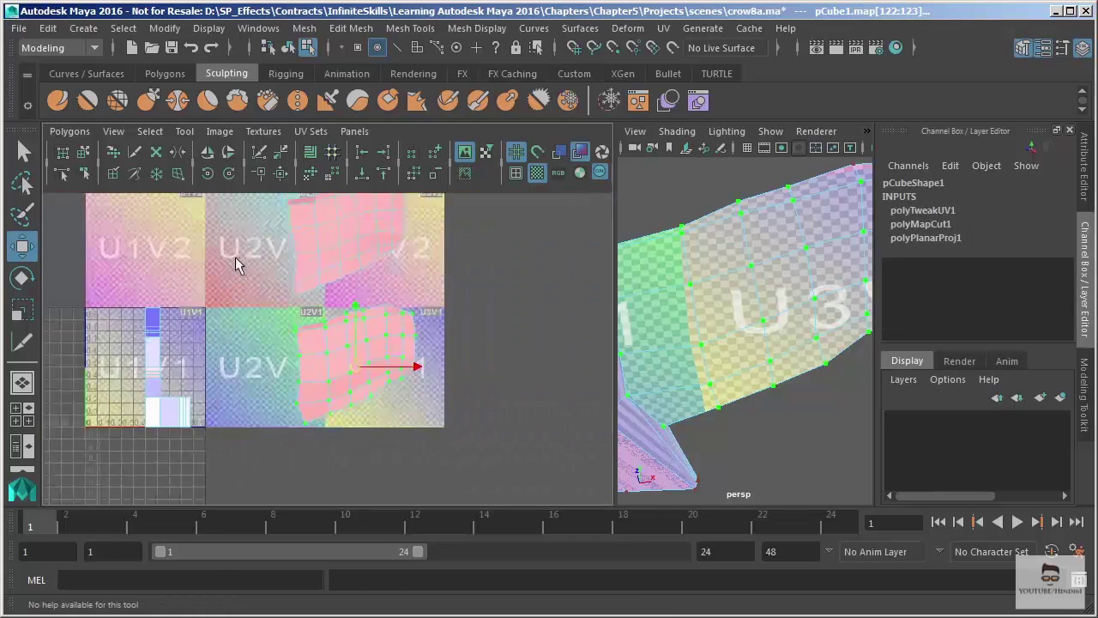
alt+middle_drag(235, 256, 250, 277)
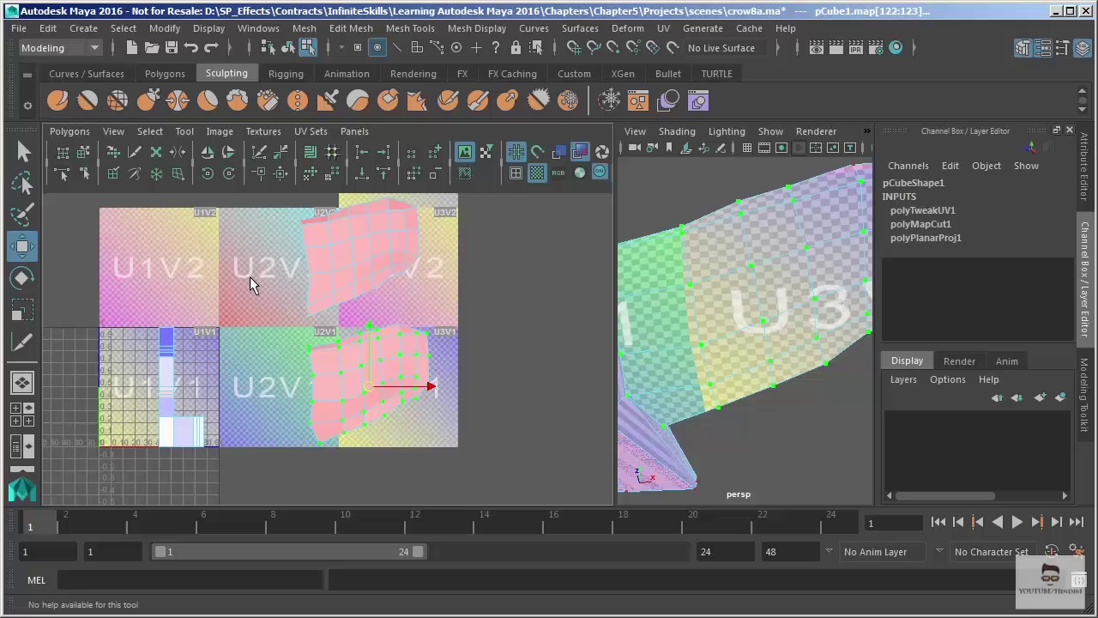
click(115, 155)
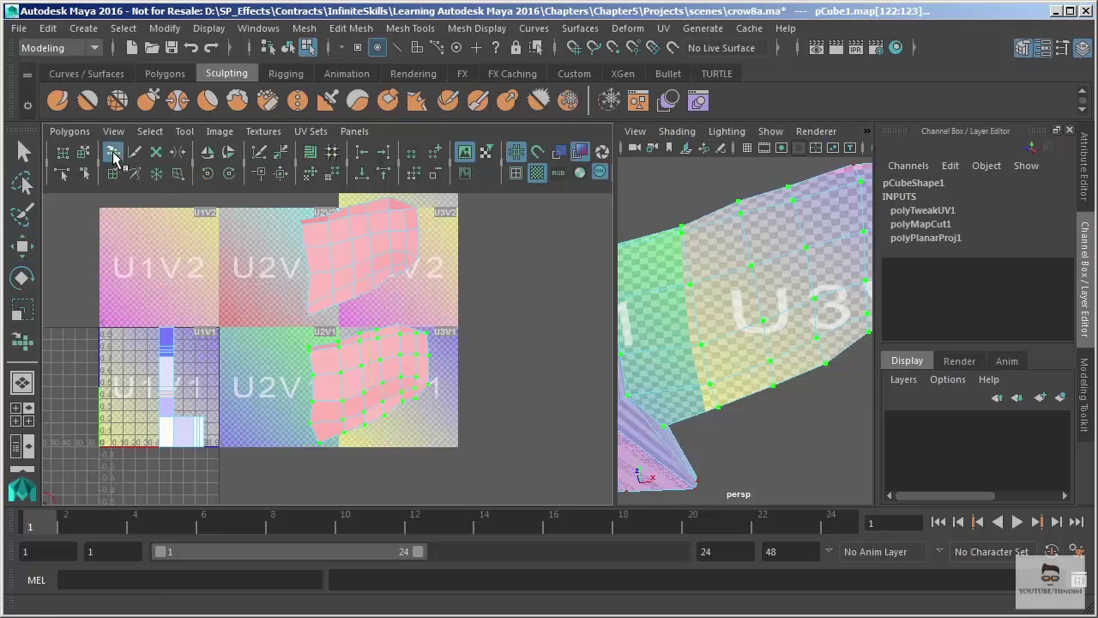
scroll(277, 355, up, 3)
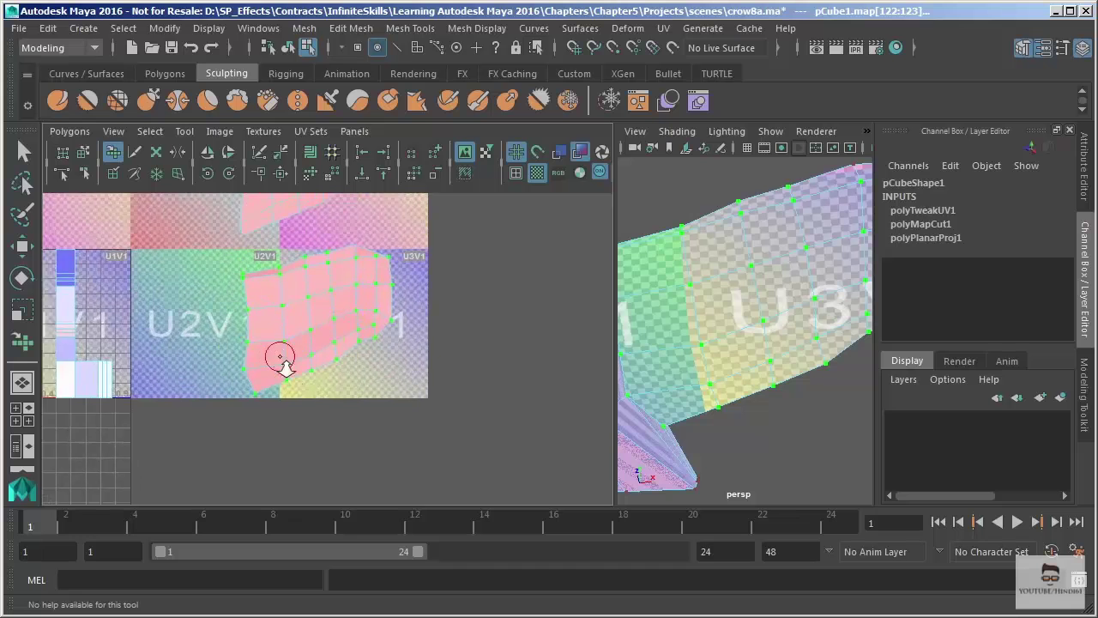
scroll(280, 356, up, 2)
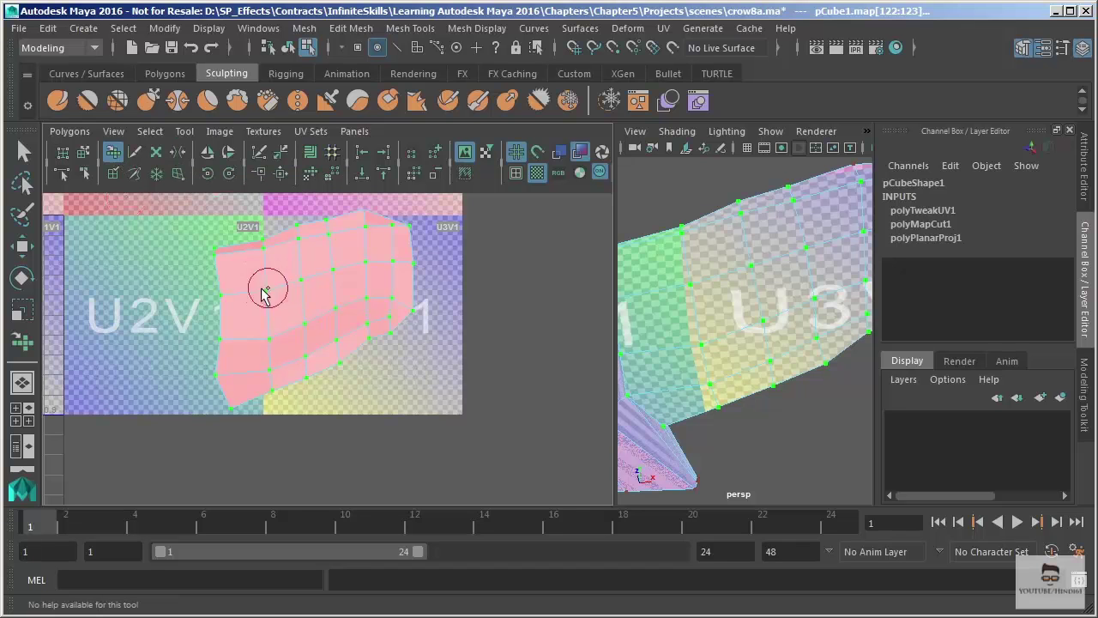
mouse_move(346, 270)
mouse_down()
mouse_move(395, 272)
mouse_move(330, 272)
mouse_move(306, 323)
mouse_move(379, 278)
mouse_move(382, 227)
mouse_move(258, 309)
mouse_move(213, 303)
mouse_move(231, 414)
mouse_move(283, 269)
mouse_move(326, 312)
mouse_move(350, 312)
mouse_move(415, 233)
mouse_move(297, 299)
mouse_move(252, 358)
mouse_move(216, 277)
mouse_move(339, 279)
mouse_move(306, 314)
mouse_up()
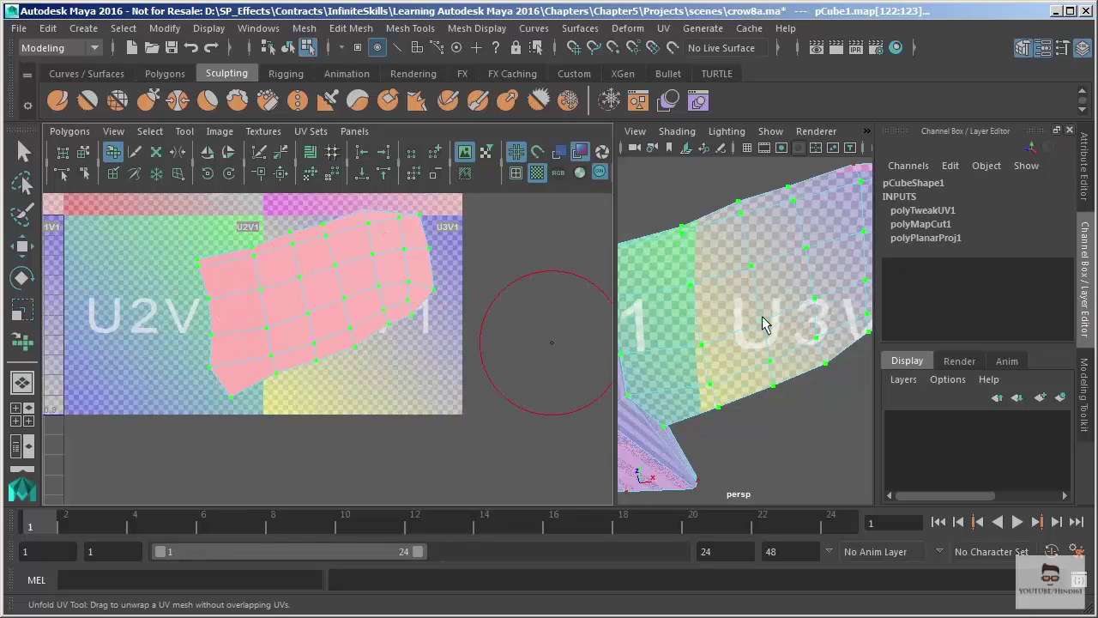
Undo the Unfold UV Tool brush strokes on the lower wing shell
mouse_move(323, 311)
alt+middle_down()
mouse_move(324, 352)
mouse_move(323, 335)
alt+middle_up()
key(ctrl+z)
key(ctrl+z)
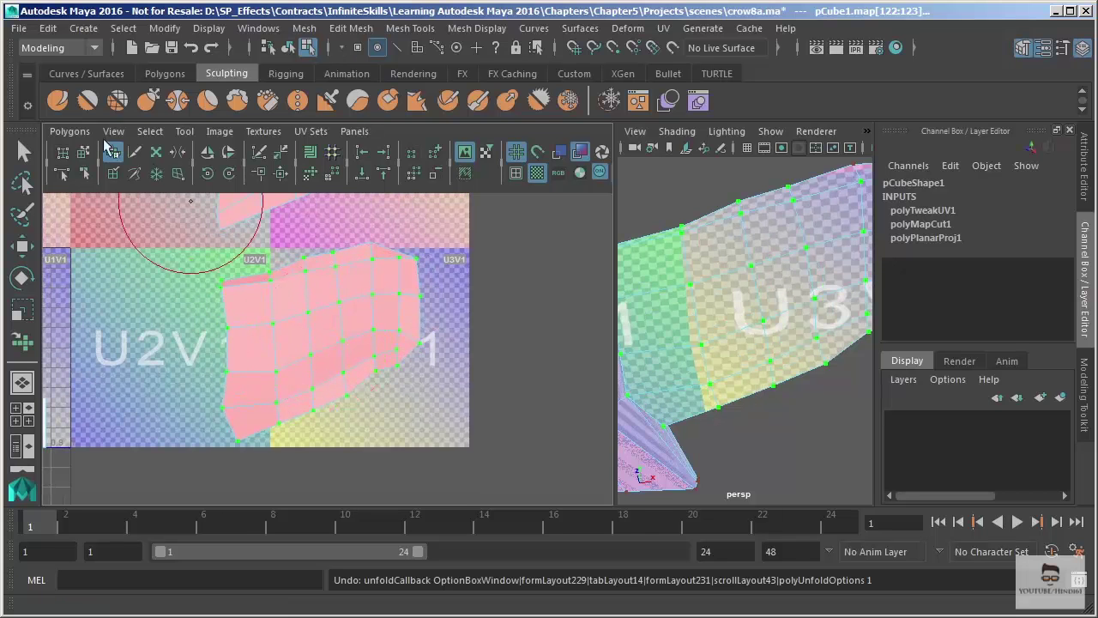
Unfold the lower wing shell with Unfold options reset to defaults: Unfold3D, 1 iteration, Pack off, map size 1024, room space 2
click(69, 131)
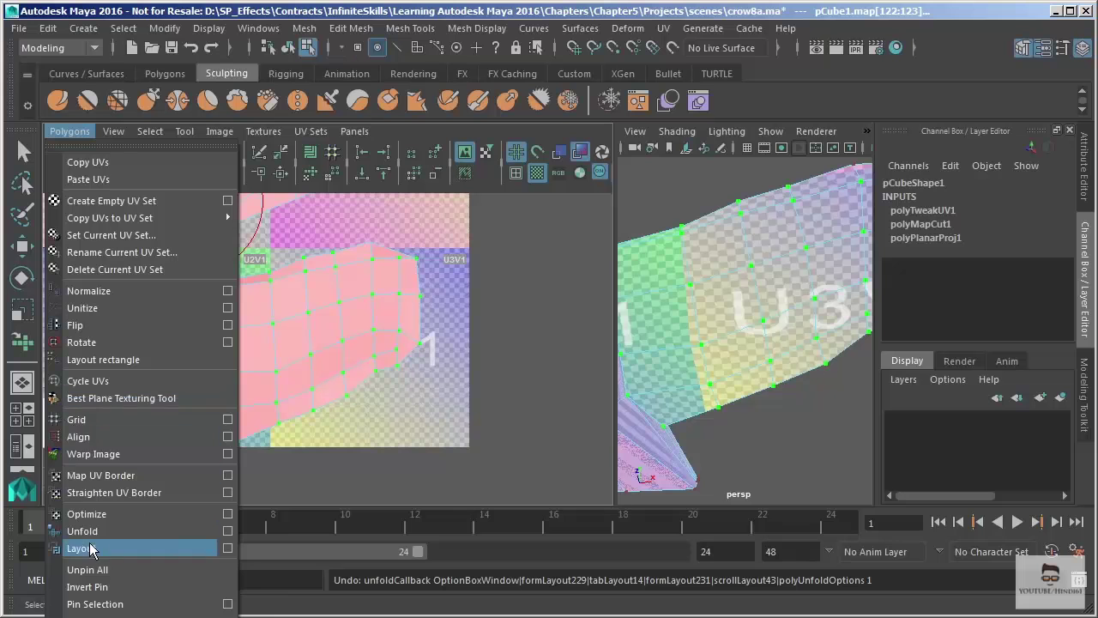
click(228, 530)
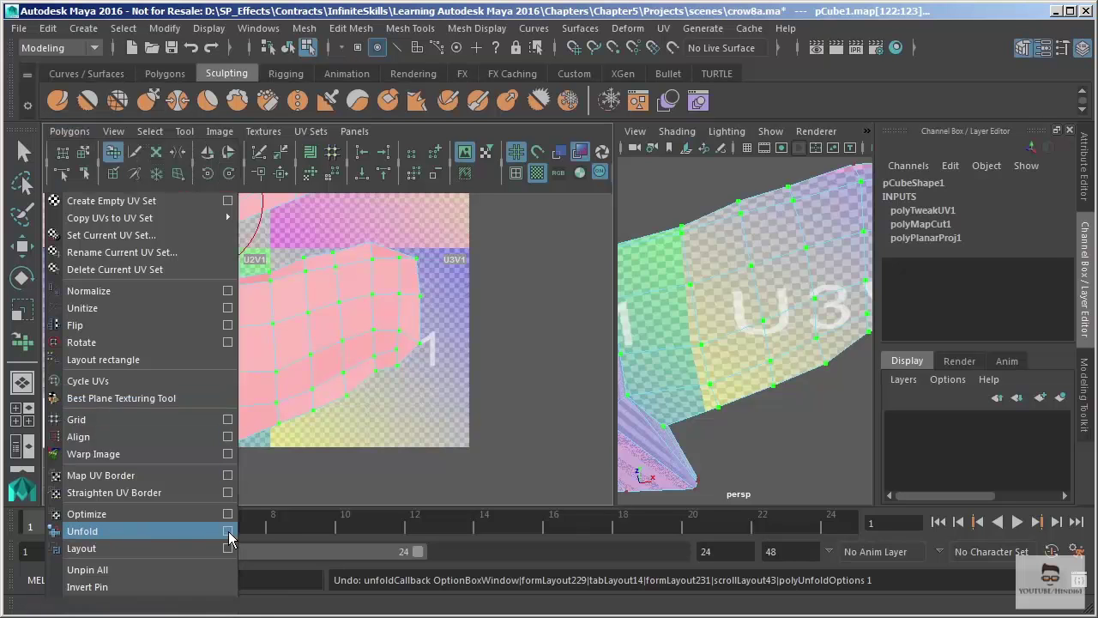
click(582, 62)
click(601, 92)
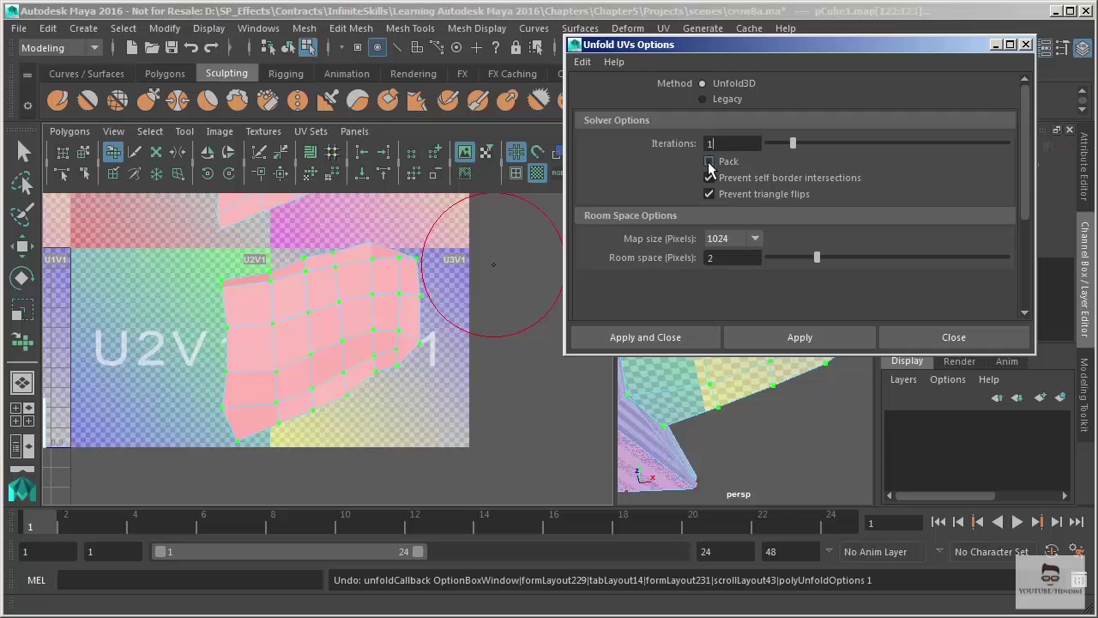
click(678, 343)
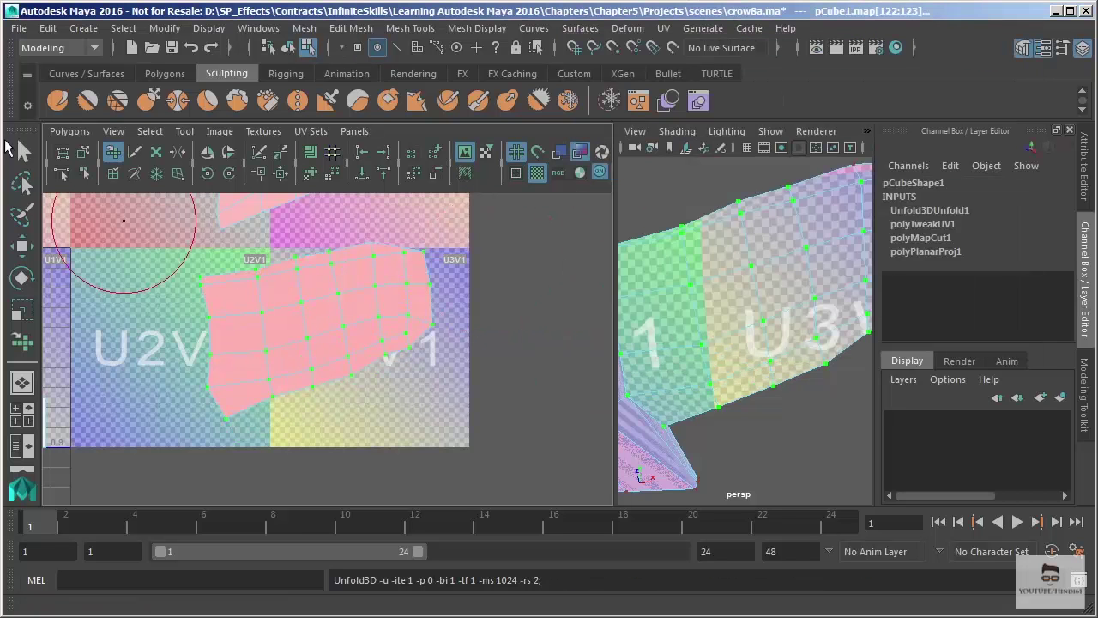
click(23, 151)
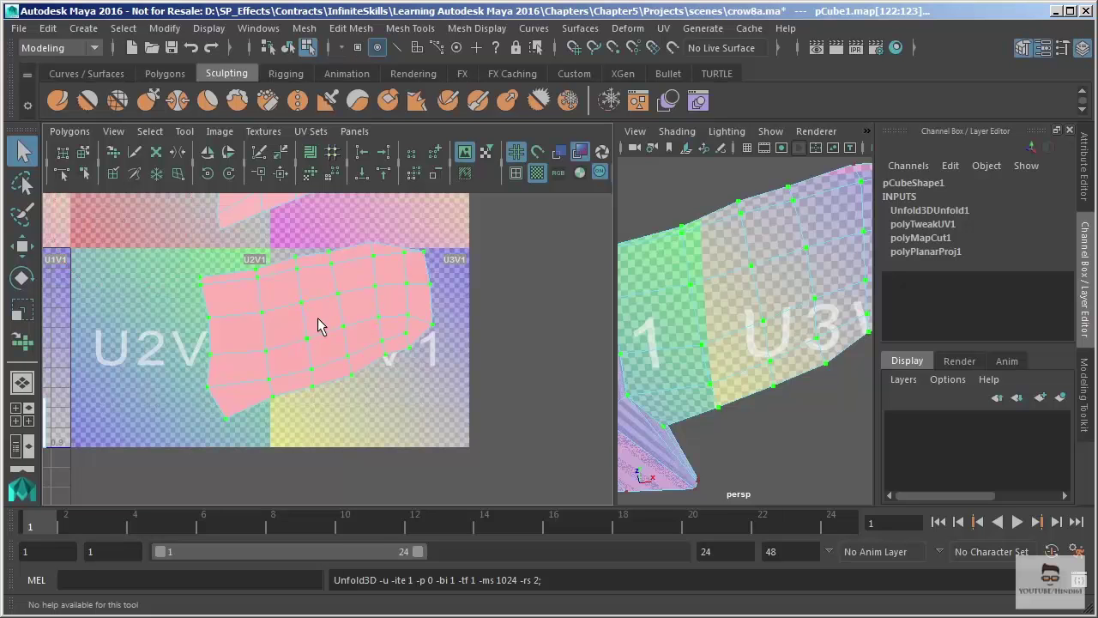
Select all UVs of the upper wing shell in the UV editor and unfold them
mouse_move(784, 304)
alt+middle_down()
mouse_move(703, 308)
mouse_move(775, 318)
alt+middle_up()
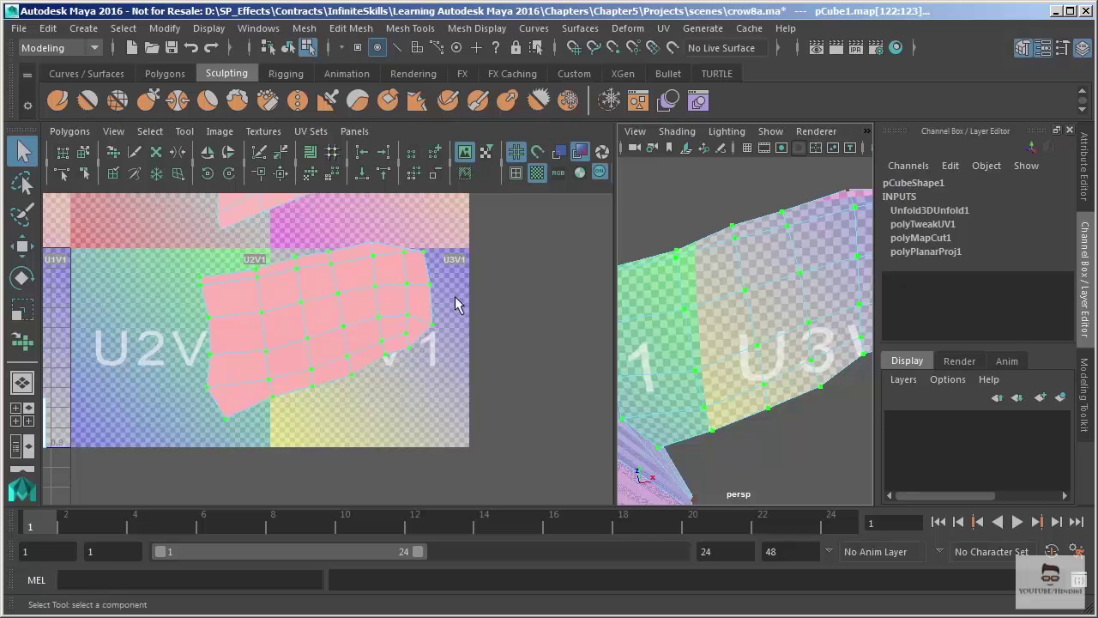
alt+middle_drag(422, 302, 346, 404)
alt+middle_drag(296, 299, 300, 346)
alt+drag(675, 361, 496, 427)
alt+middle_drag(694, 354, 820, 357)
alt+drag(820, 364, 764, 363)
right_drag(272, 290, 343, 284)
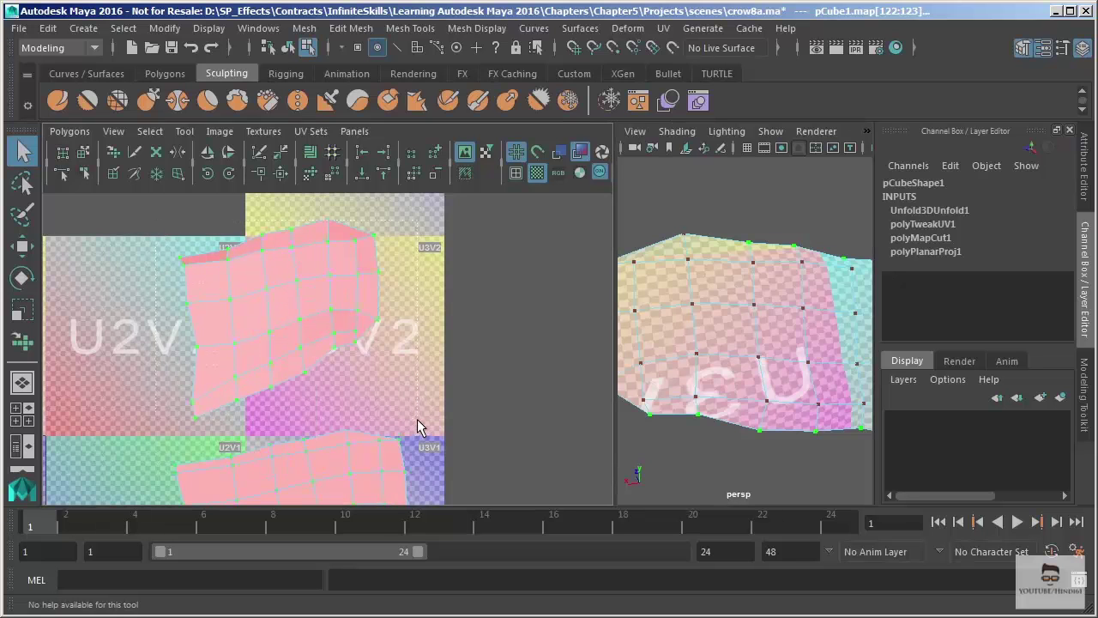
drag(423, 422, 424, 423)
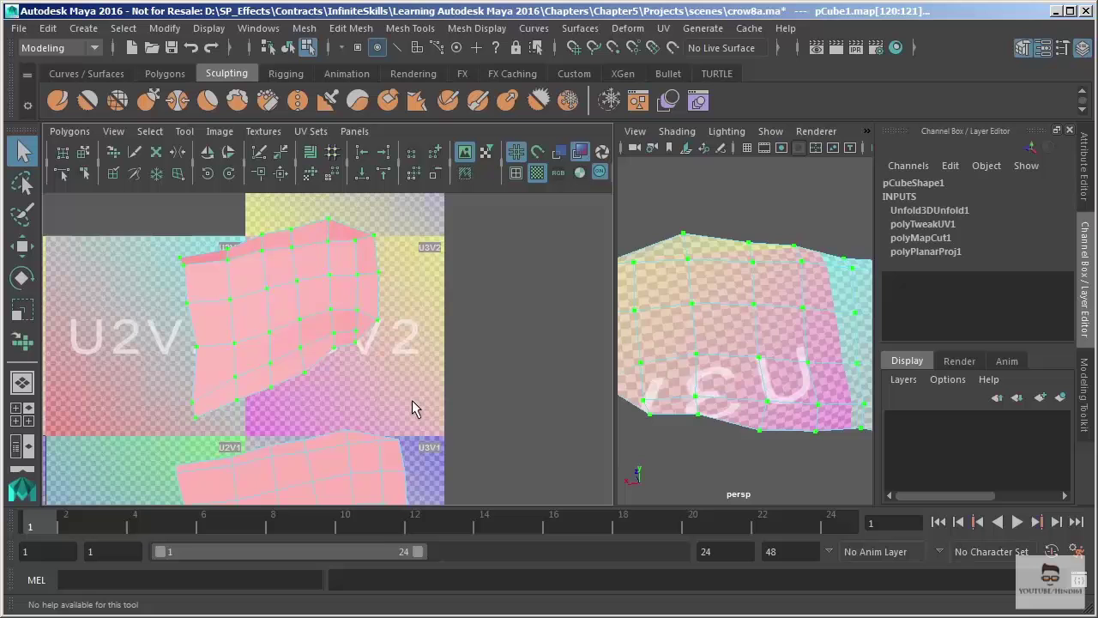
click(309, 183)
alt+right_drag(355, 340, 268, 265)
alt+middle_drag(268, 264, 301, 252)
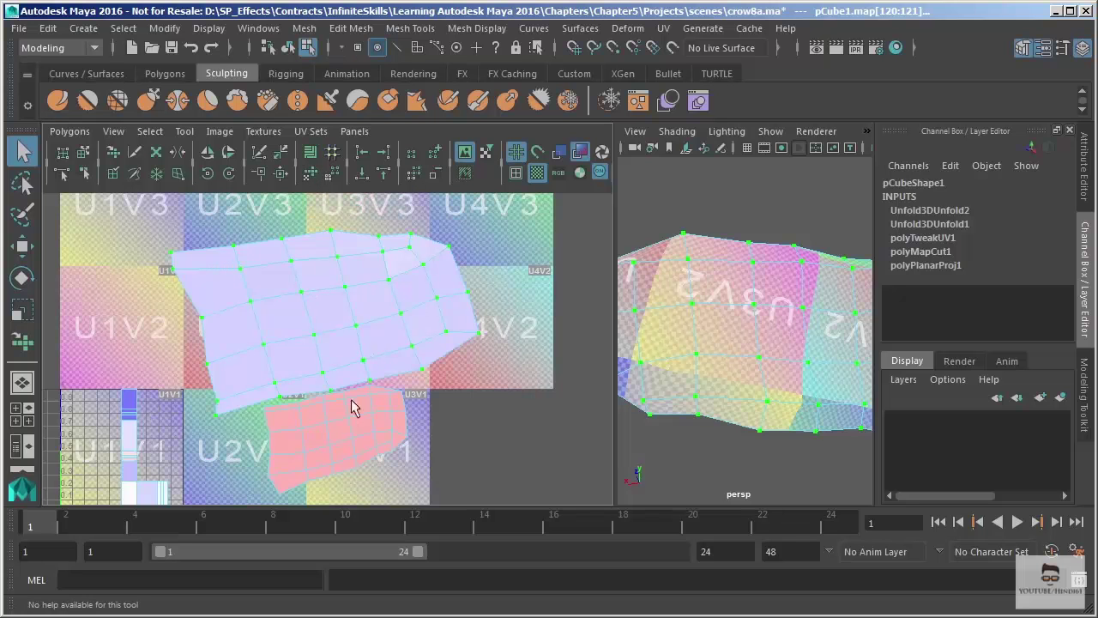
Select the whole lower wing UV shell from a few of its UVs and unfold it again
alt+middle_drag(351, 343, 338, 306)
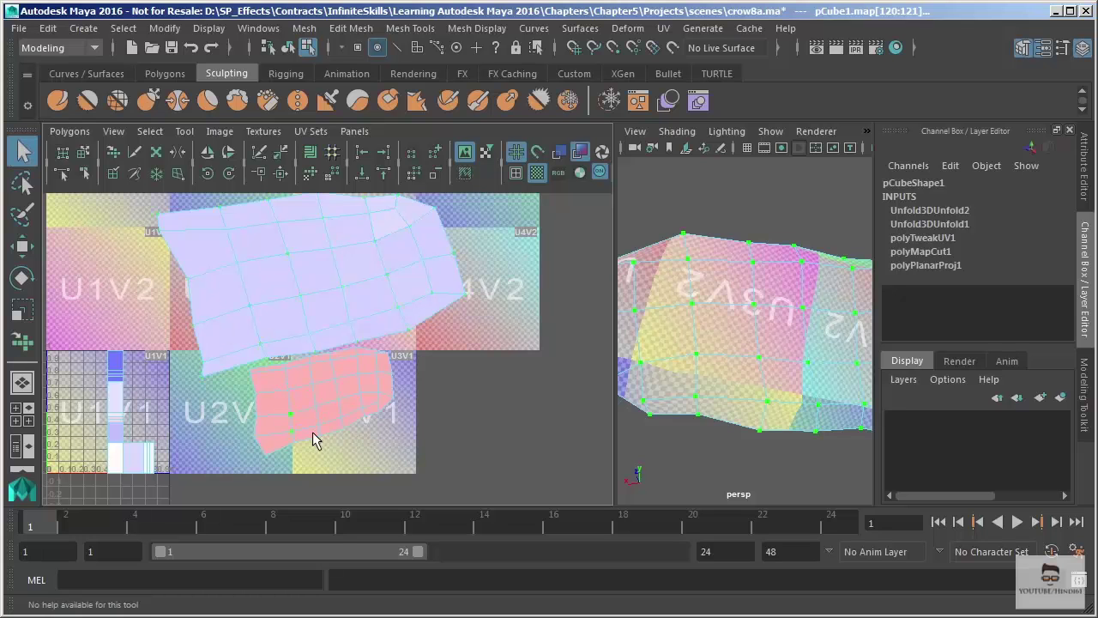
click(149, 130)
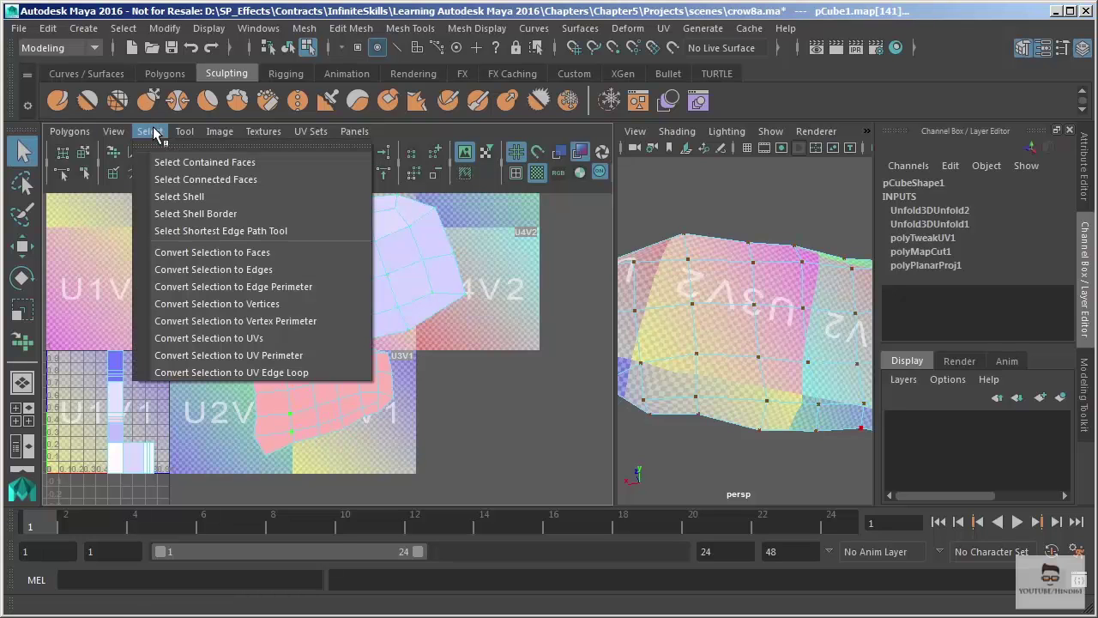
click(185, 196)
click(310, 174)
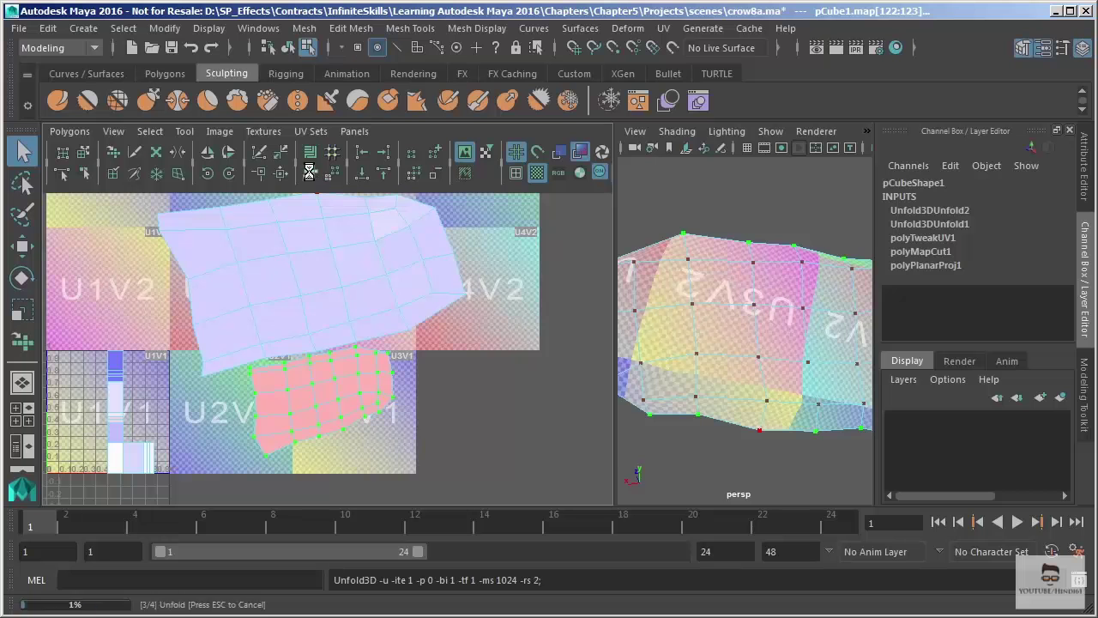
Move the unfolded lower wing shell down so it no longer overlaps the upper wing shell
alt+middle_drag(413, 386, 407, 336)
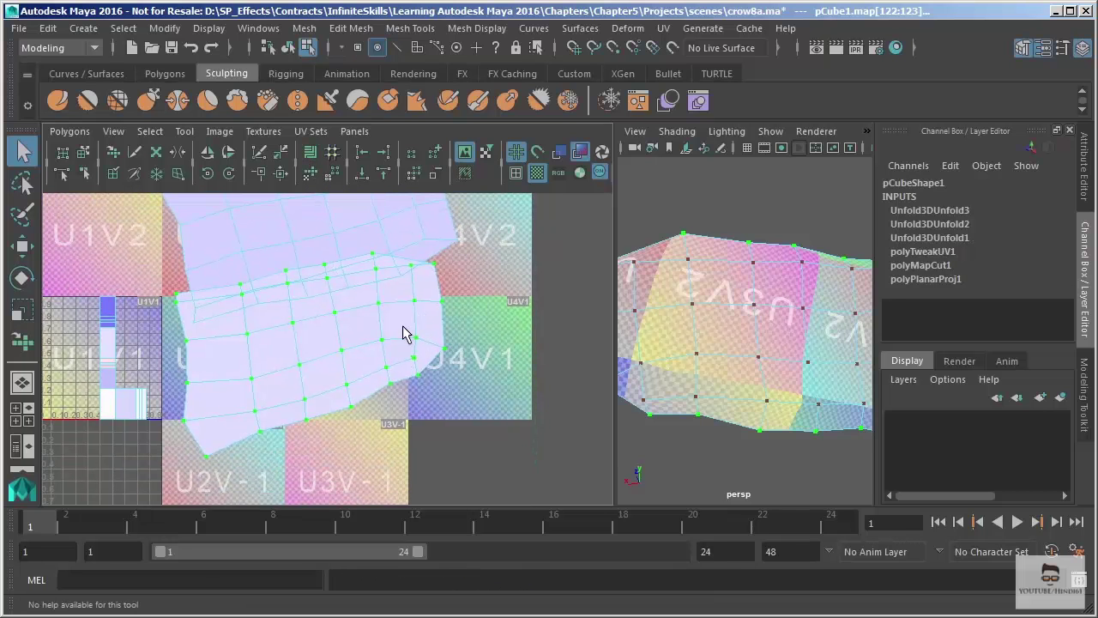
key(w)
drag(313, 360, 344, 436)
scroll(348, 343, down, 3)
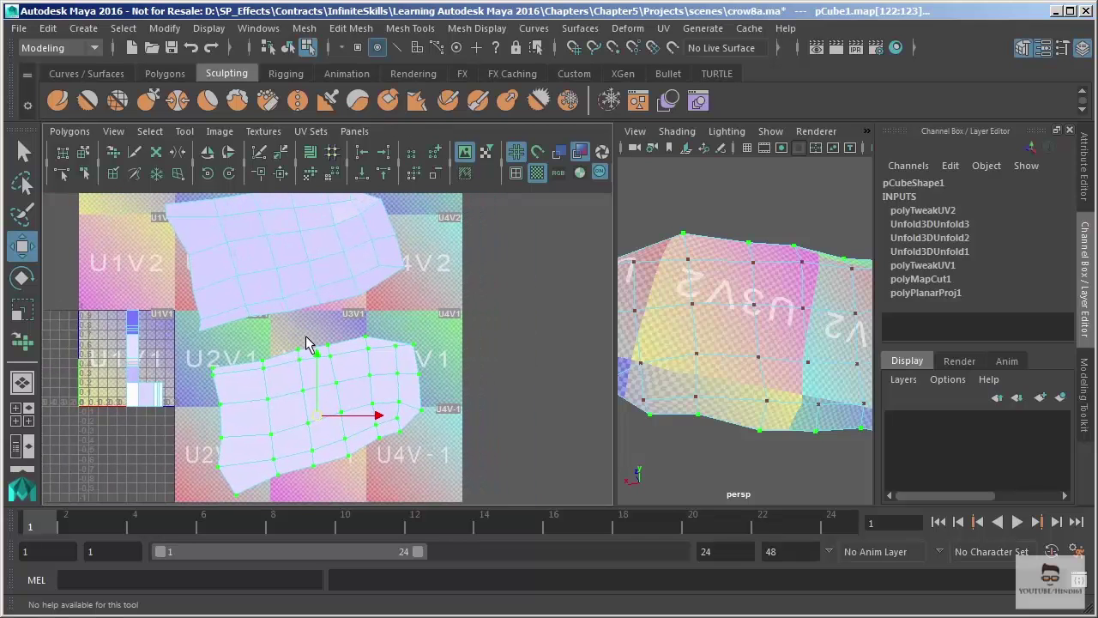
Review the wing's checker pattern and the Unfold UVs options, close the options without applying, and clear the UV selection
alt+drag(657, 326, 981, 274)
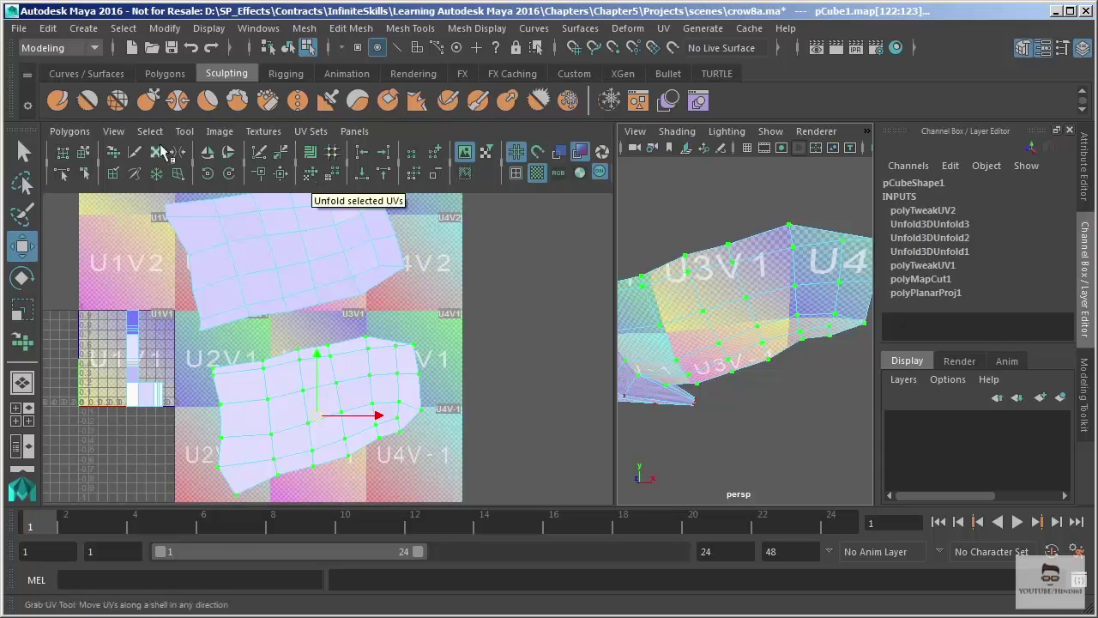
click(65, 132)
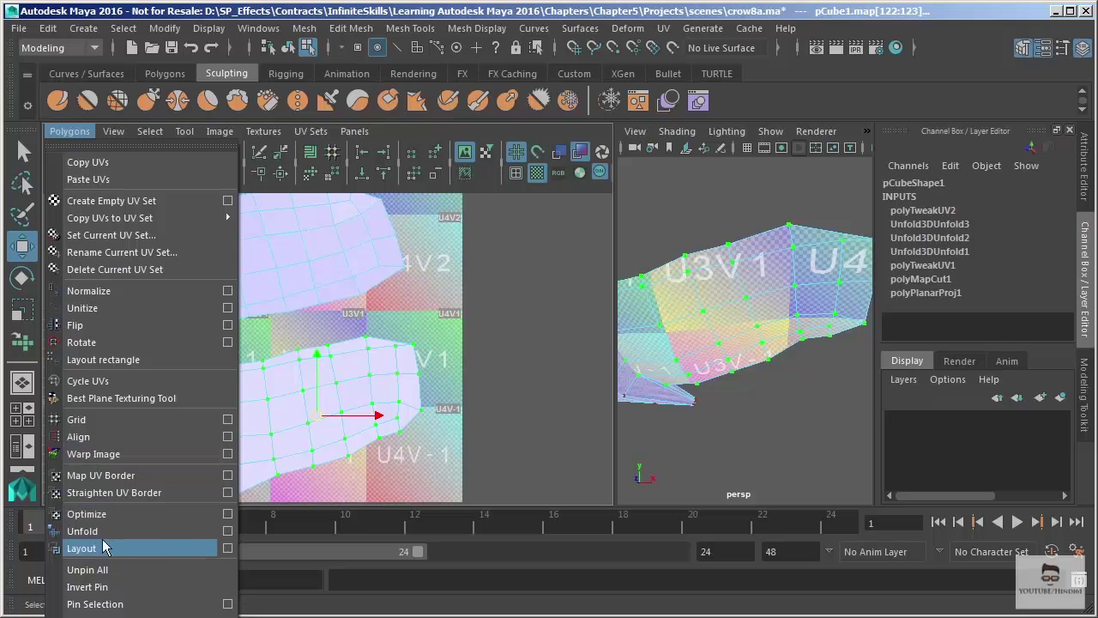
click(228, 532)
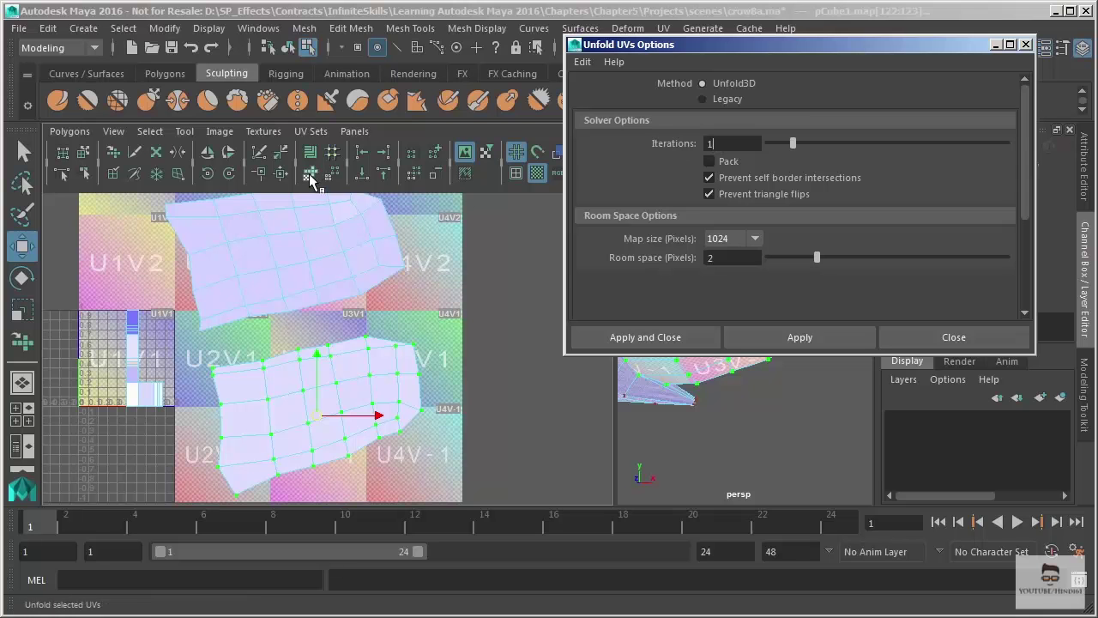
click(919, 338)
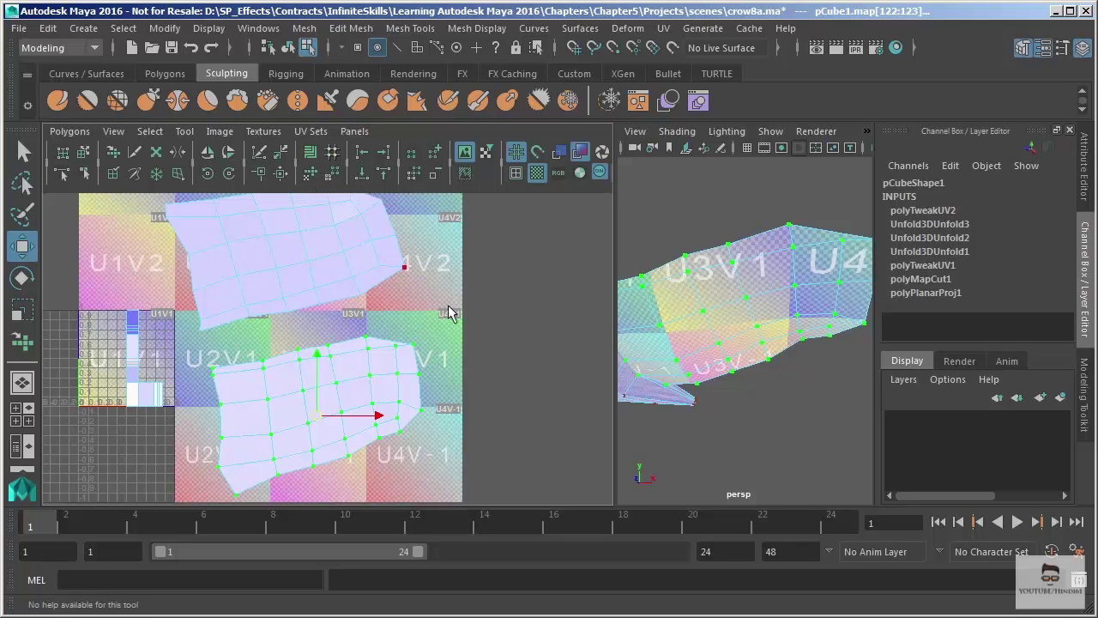
click(417, 287)
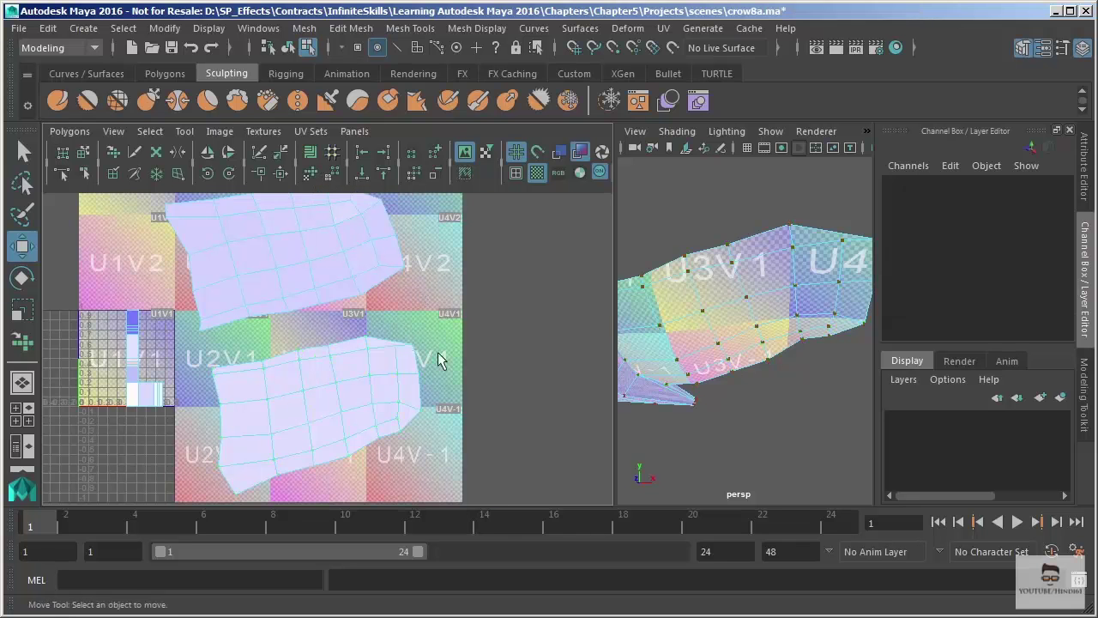
alt+middle_drag(408, 332, 442, 353)
alt+right_drag(441, 352, 424, 331)
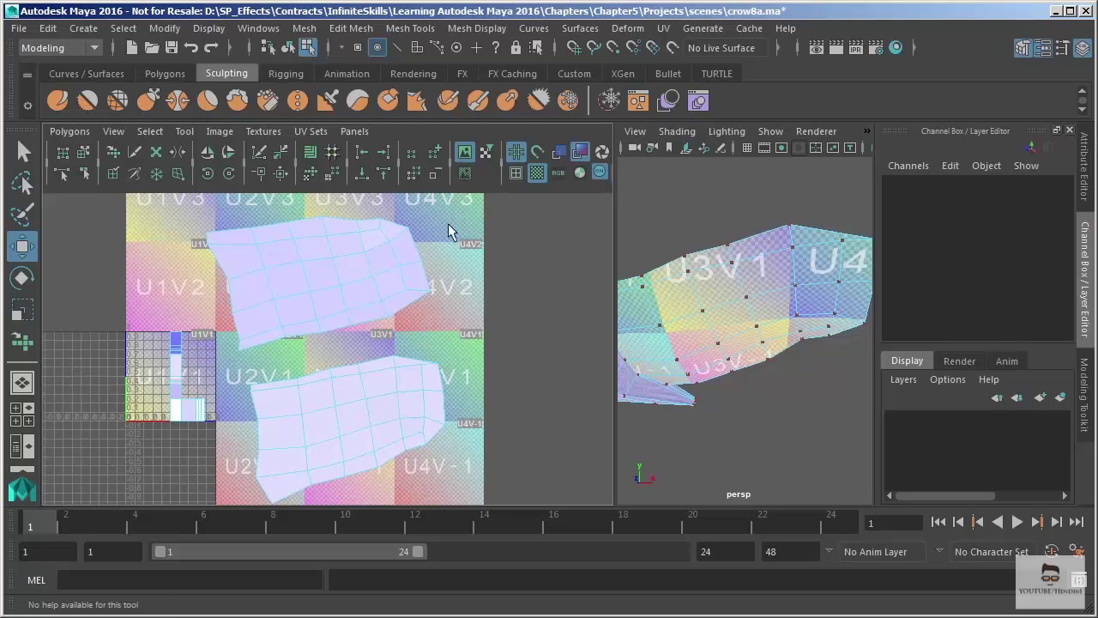
Maximize the perspective view with shaded display and select the faces of one crow leg between body and foot
click(759, 306)
key(space)
key(5)
mouse_move(647, 271)
alt+right_down()
mouse_move(569, 245)
mouse_move(258, 257)
alt+right_up()
alt+middle_drag(425, 263, 549, 172)
alt+drag(466, 262, 424, 272)
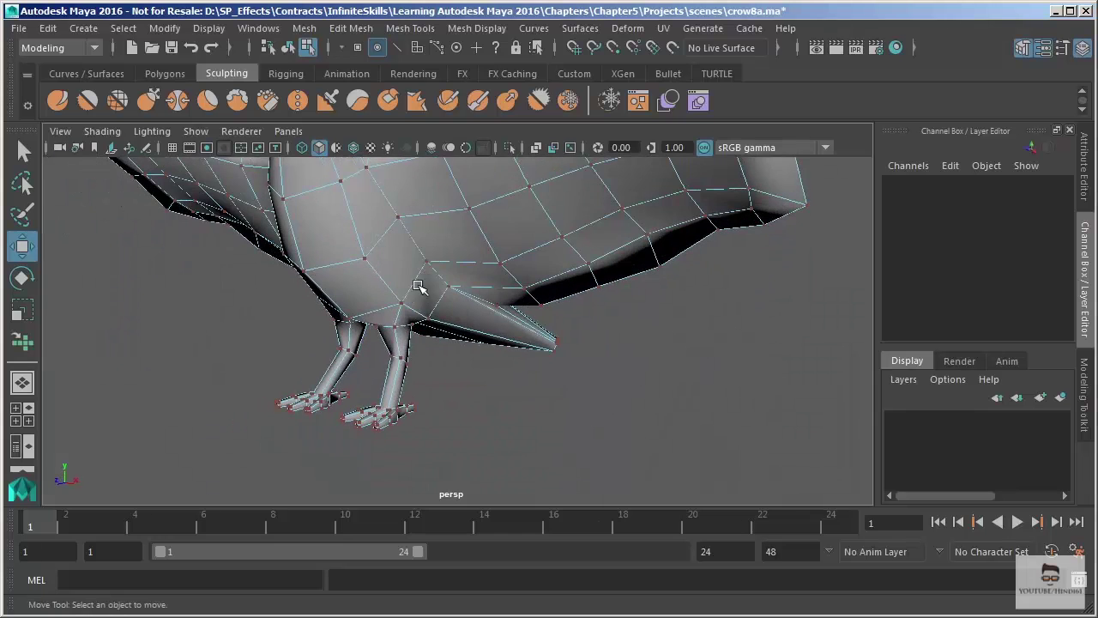
right_drag(385, 360, 385, 398)
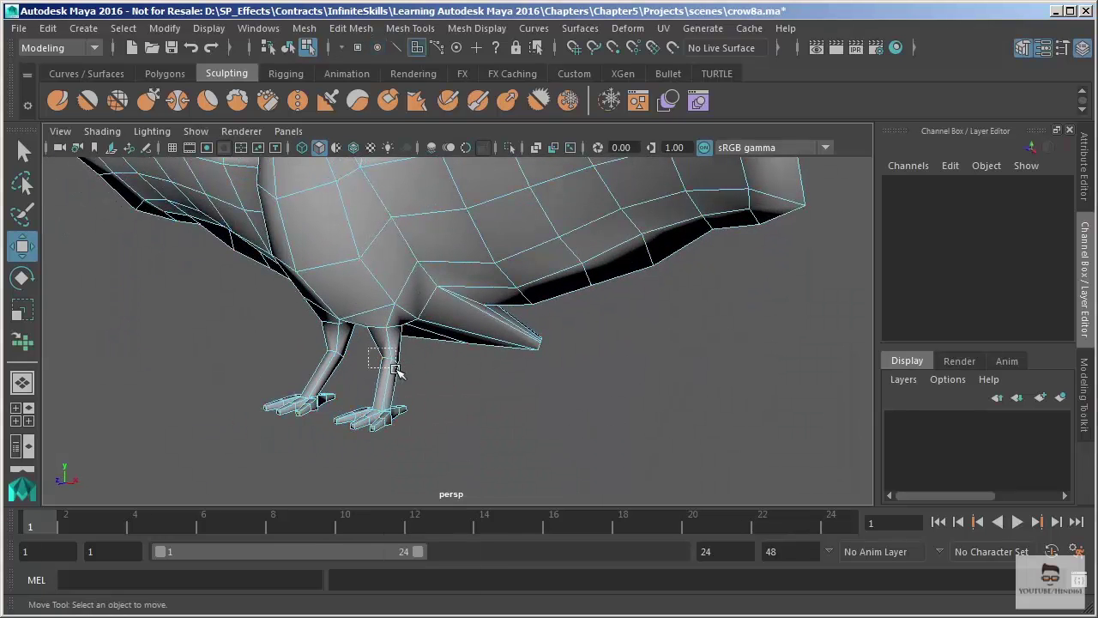
click(388, 360)
scroll(406, 374, up, 3)
alt+drag(637, 368, 392, 385)
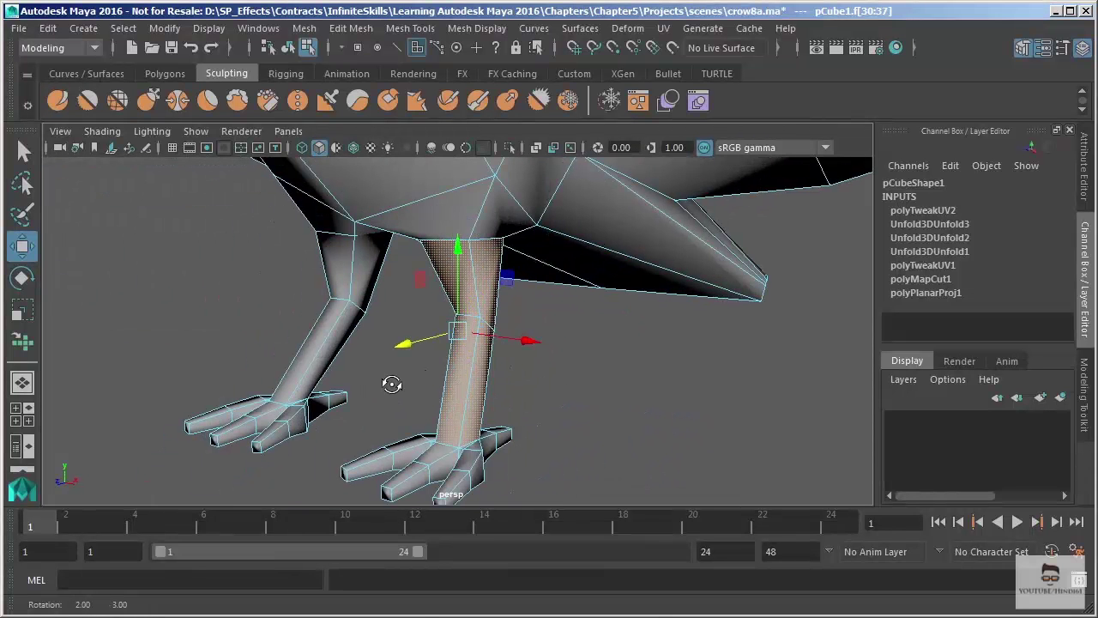
Apply a cylindrical UV projection to the selected leg faces and return to the UV editor and perspective layout
click(663, 28)
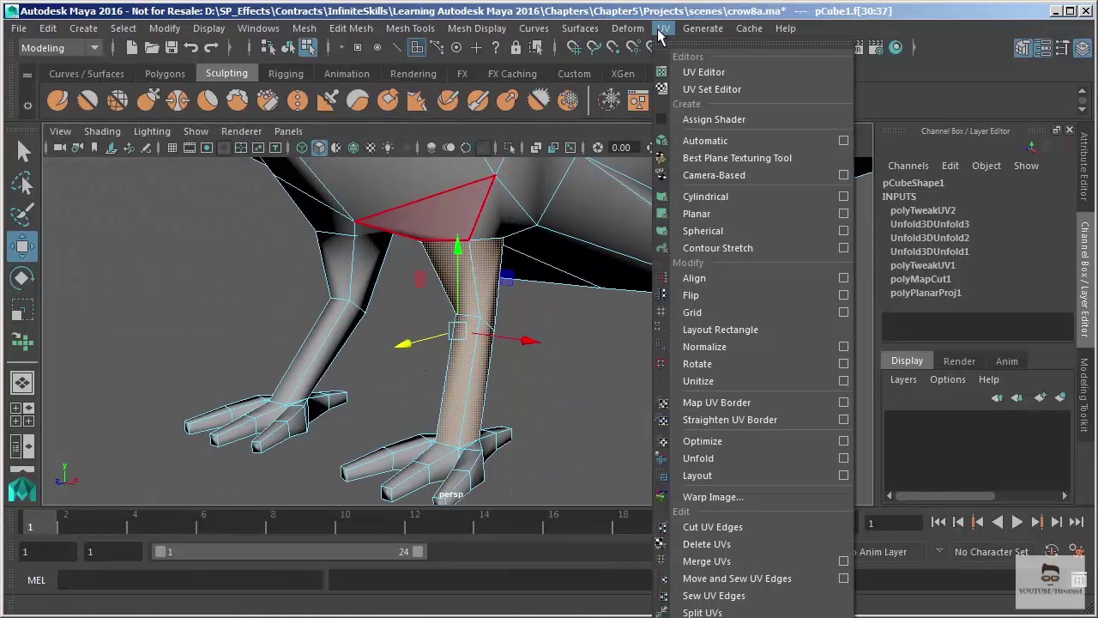
click(720, 200)
alt+drag(595, 306, 633, 359)
key(space)
Move the leg's projected UVs clear of the wing shells, to an image center of about 5.6, 0.9
alt+middle_drag(262, 359, 302, 328)
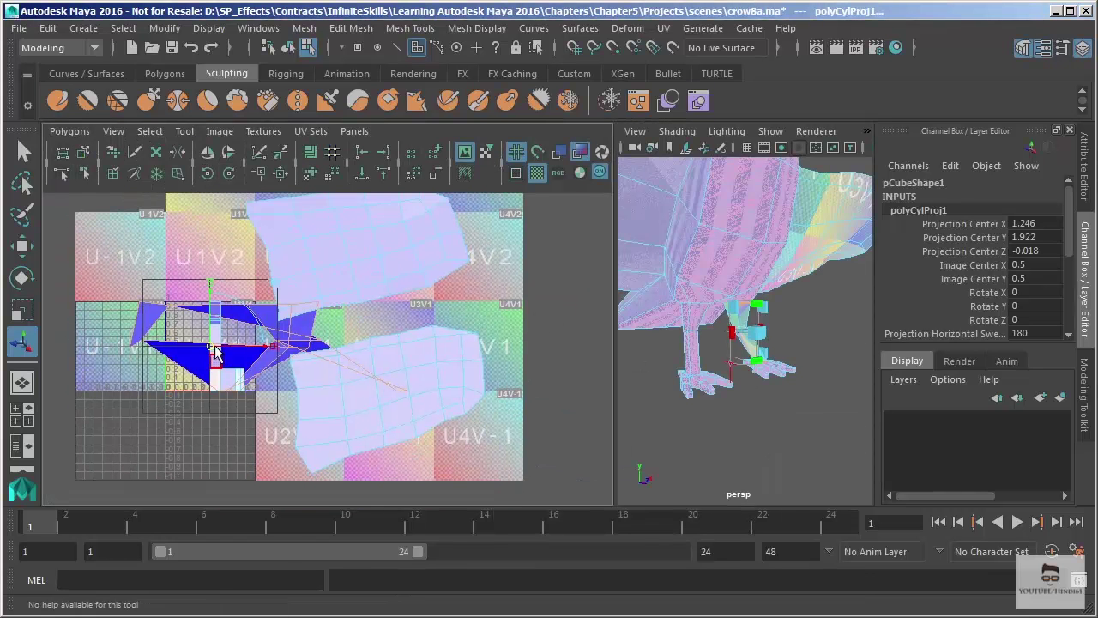
drag(215, 352, 672, 317)
alt+middle_drag(530, 267, 217, 266)
alt+right_drag(299, 350, 378, 364)
Rotate the cylindrical projection to follow the leg, about -35° in X, 26.4° in Y and -6.7° in Z, and deselect it
alt+right_drag(691, 318, 728, 420)
alt+drag(709, 378, 728, 375)
alt+middle_drag(741, 365, 699, 339)
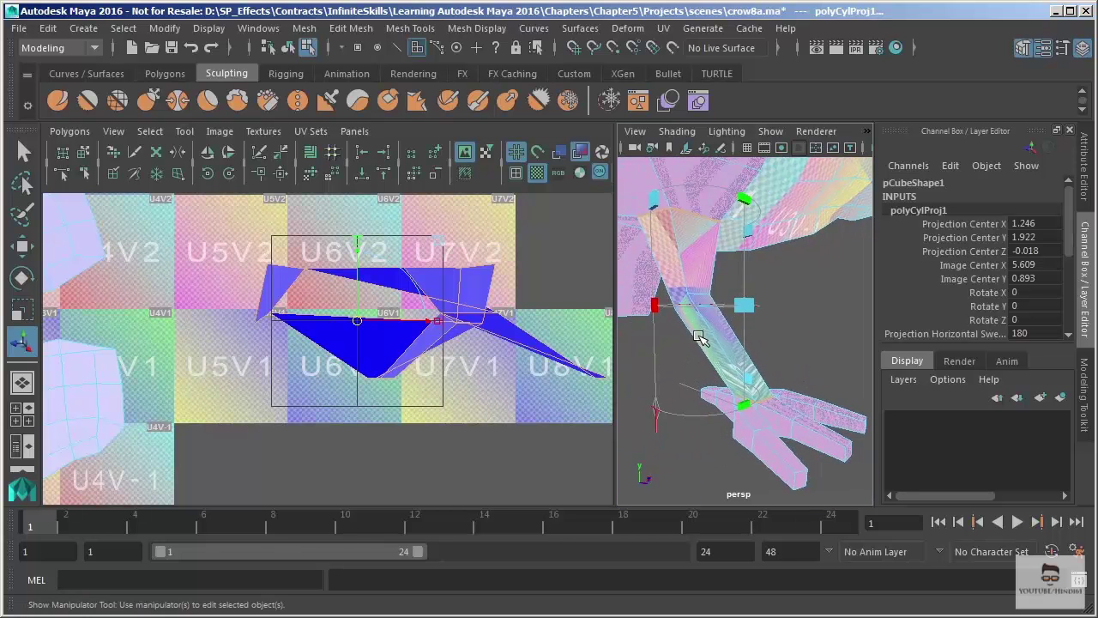
alt+drag(691, 344, 720, 353)
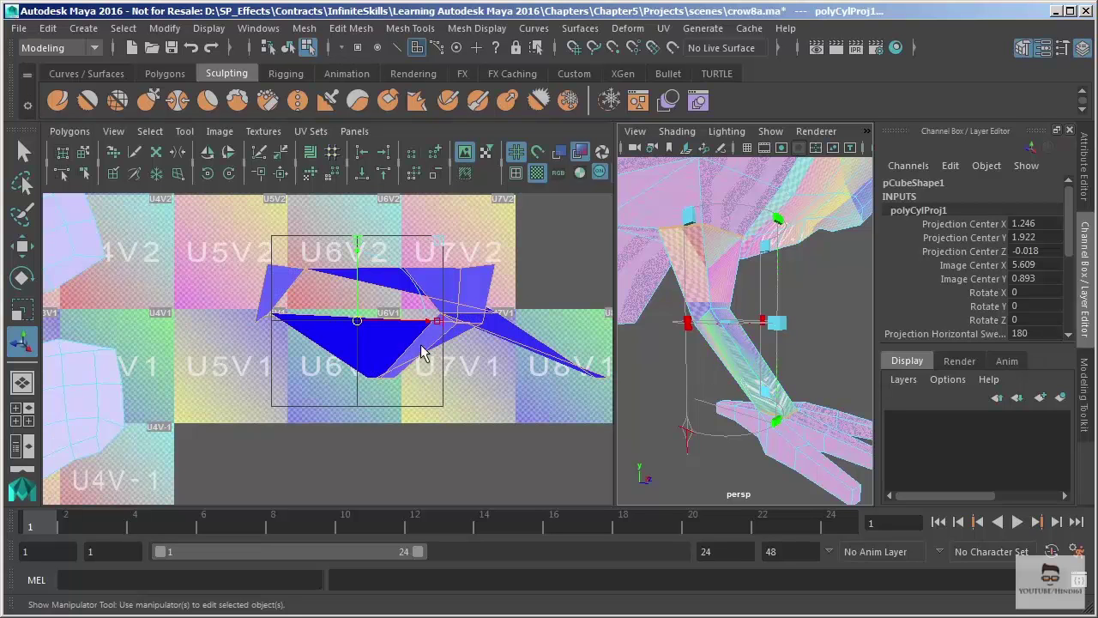
alt+middle_drag(421, 355, 371, 364)
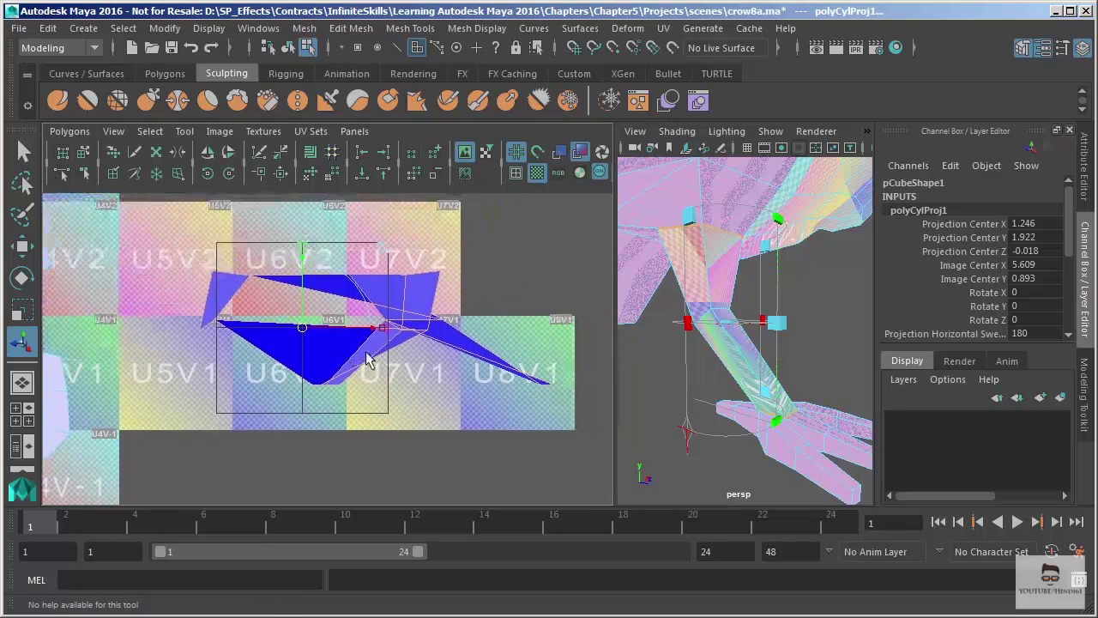
click(687, 434)
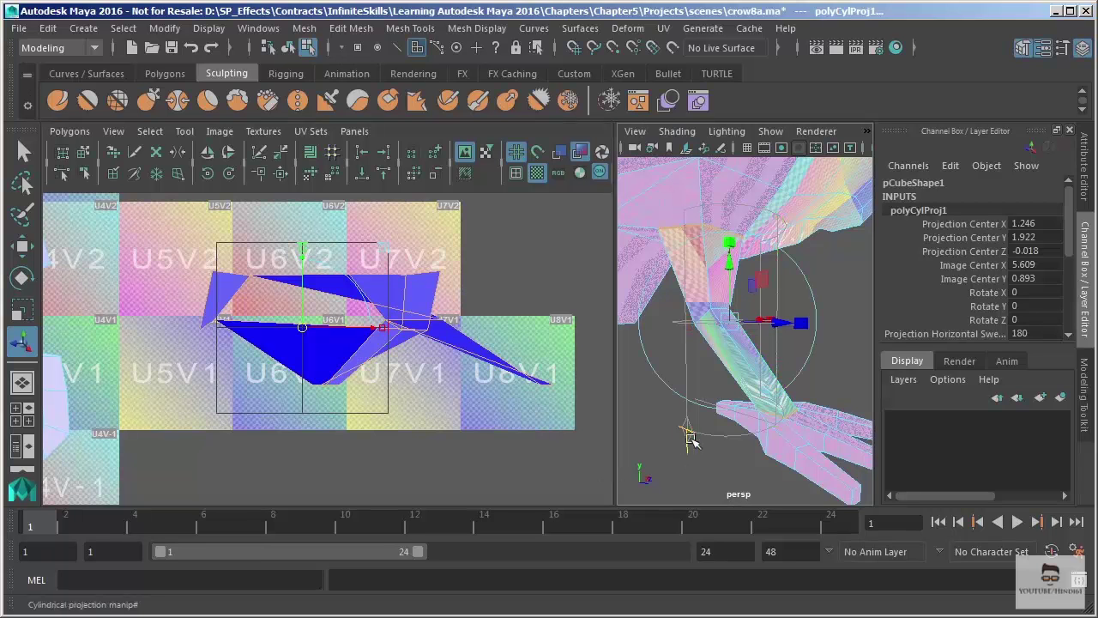
alt+drag(686, 440, 710, 445)
click(809, 289)
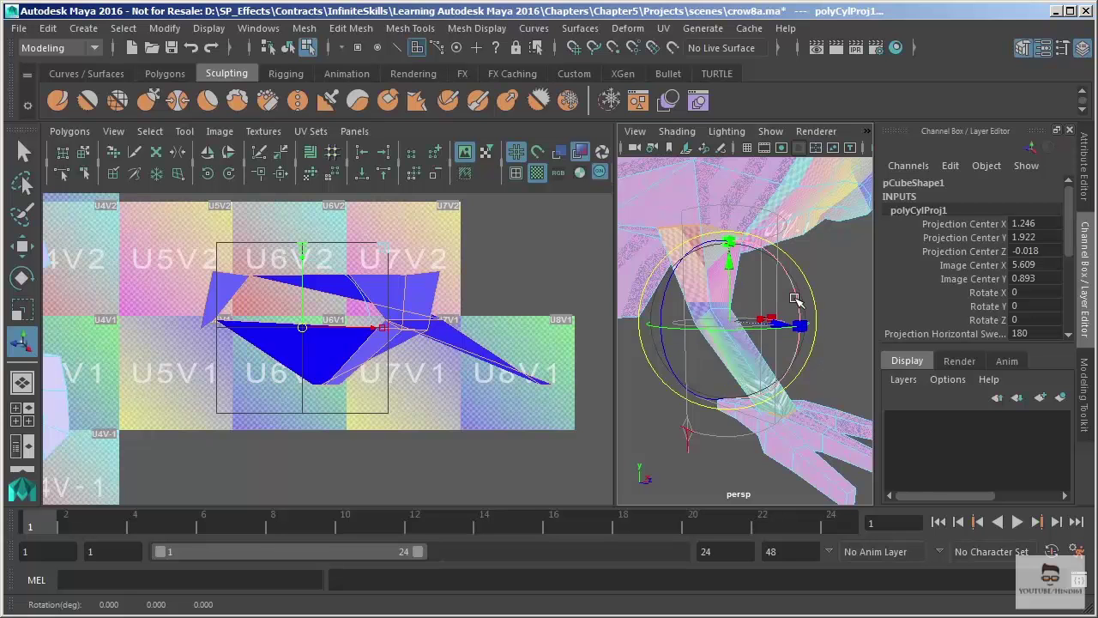
drag(792, 295, 738, 306)
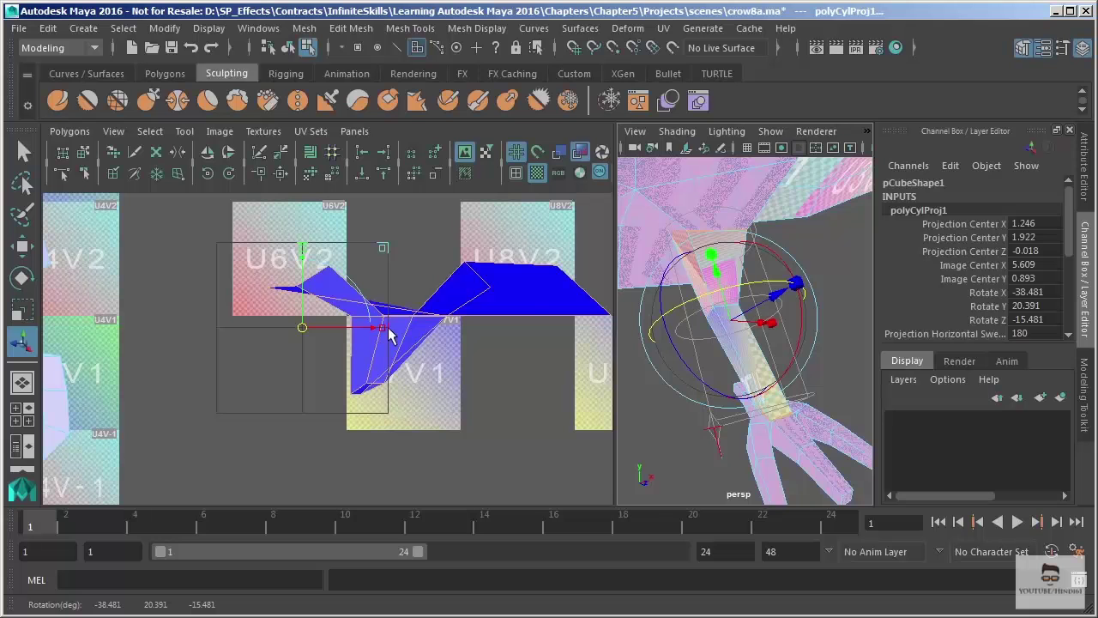
mouse_move(699, 382)
alt+mouse_down()
mouse_move(692, 404)
mouse_move(711, 388)
mouse_move(728, 400)
mouse_move(743, 393)
mouse_move(680, 375)
alt+mouse_up()
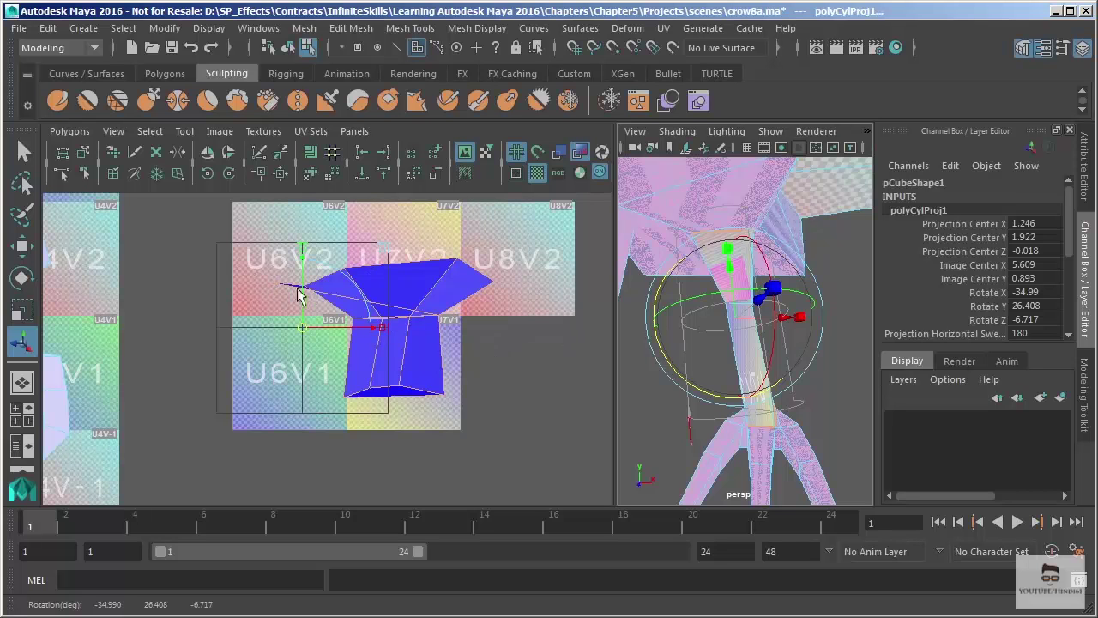
click(817, 378)
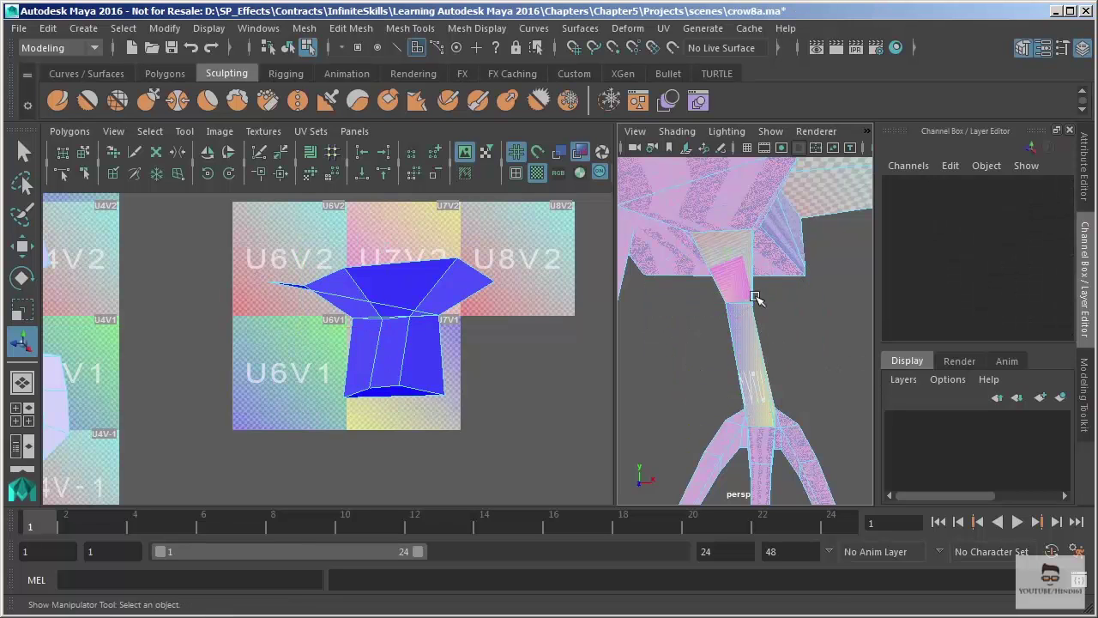
Select the lengthwise edge line on the crow's lower leg and cut the leg's UVs along it
right_drag(754, 297, 752, 241)
alt+drag(746, 274, 698, 282)
click(792, 290)
mouse_move(780, 338)
alt+mouse_down()
mouse_move(727, 358)
mouse_move(781, 342)
alt+mouse_up()
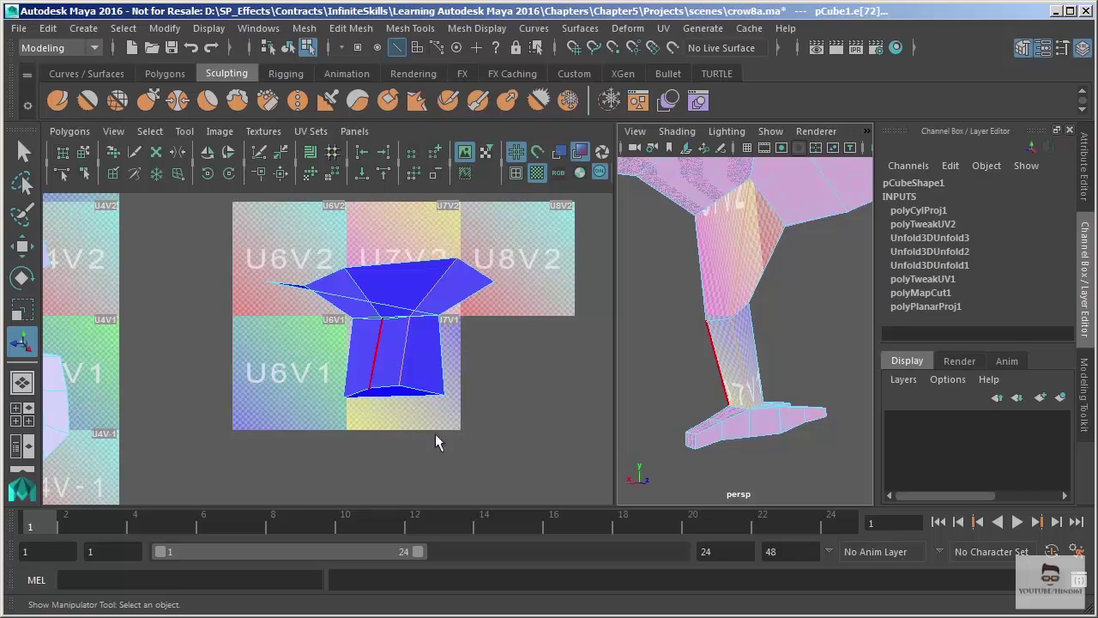
click(270, 156)
Switch the cut leg shell to UV selection and unfold all its UVs
right_click(391, 345)
right_drag(391, 344, 458, 341)
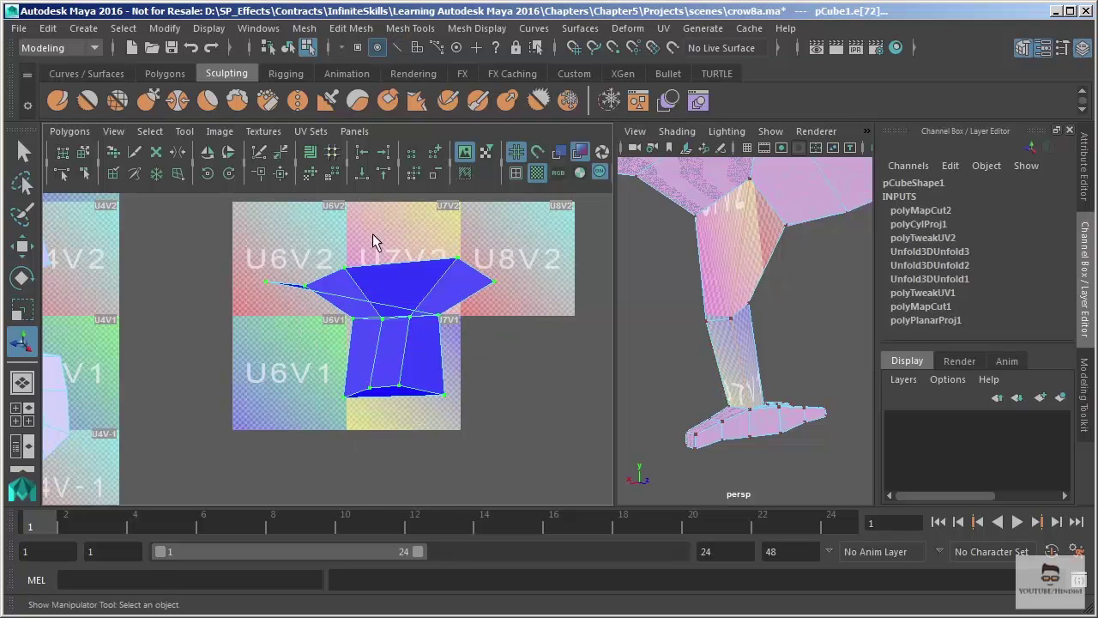
click(311, 175)
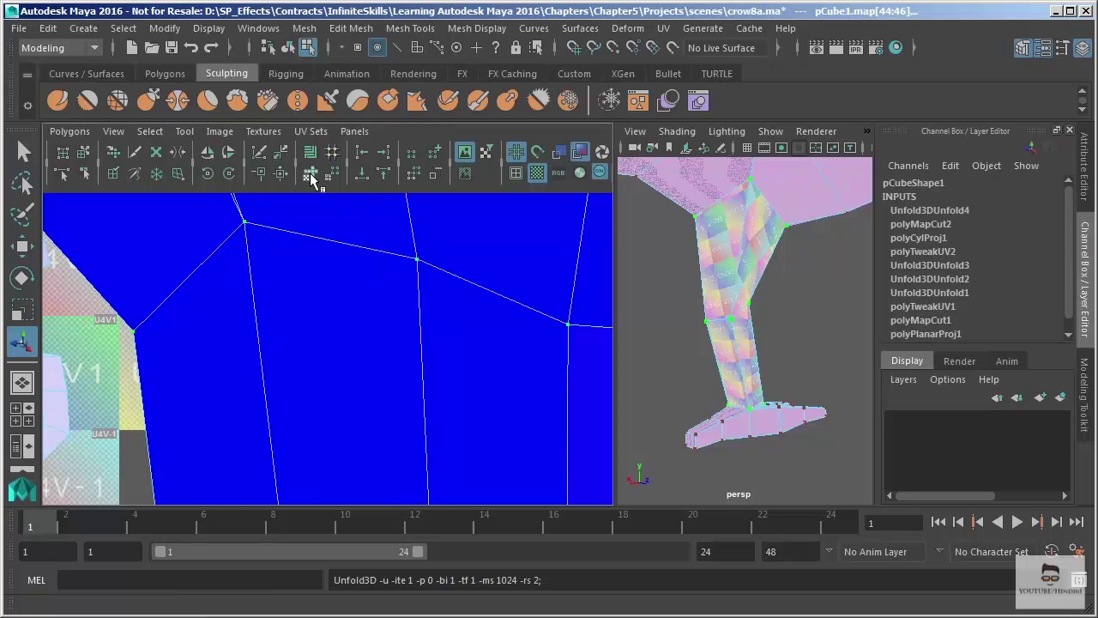
Move and scale down the unfolded leg shell across tiles U10V1 and U11V1, and check the checker pattern on the leg
mouse_move(479, 370)
alt+right_down()
mouse_move(216, 5)
mouse_move(122, 3)
alt+right_up()
alt+right_drag(316, 347, 295, 312)
key(w)
drag(380, 361, 397, 390)
key(r)
key(f)
alt+right_drag(684, 262, 697, 319)
alt+drag(697, 319, 704, 341)
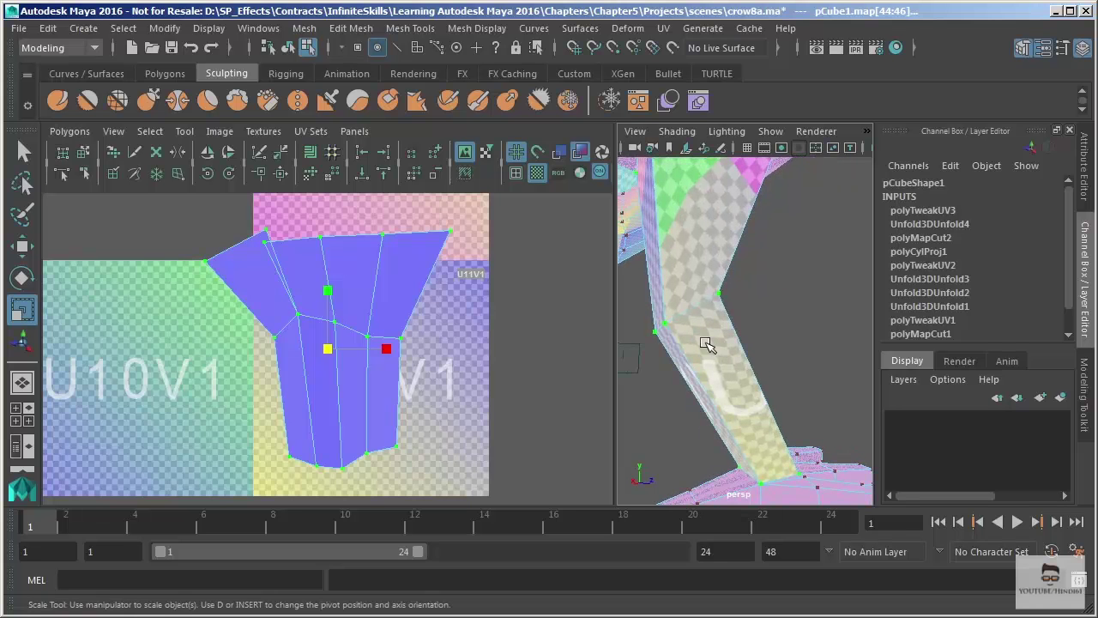
alt+drag(793, 337, 681, 349)
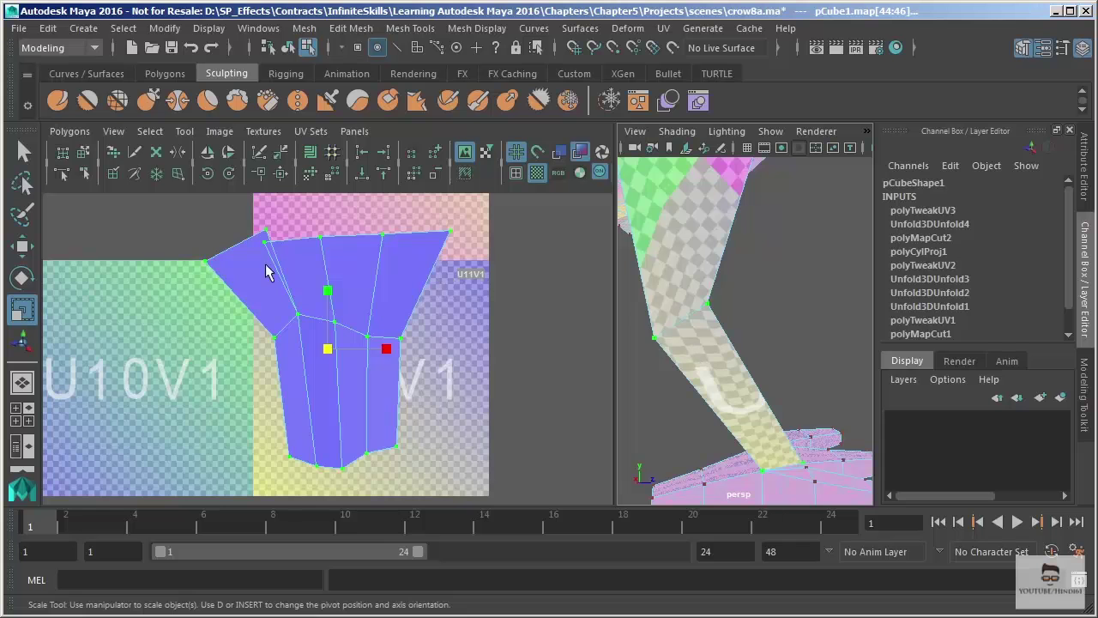
Select the split edge on the upper leg section of the shell and close it with Move and Sew
alt+middle_drag(268, 248, 278, 316)
alt+right_drag(282, 347, 301, 352)
right_drag(276, 303, 269, 259)
click(271, 302)
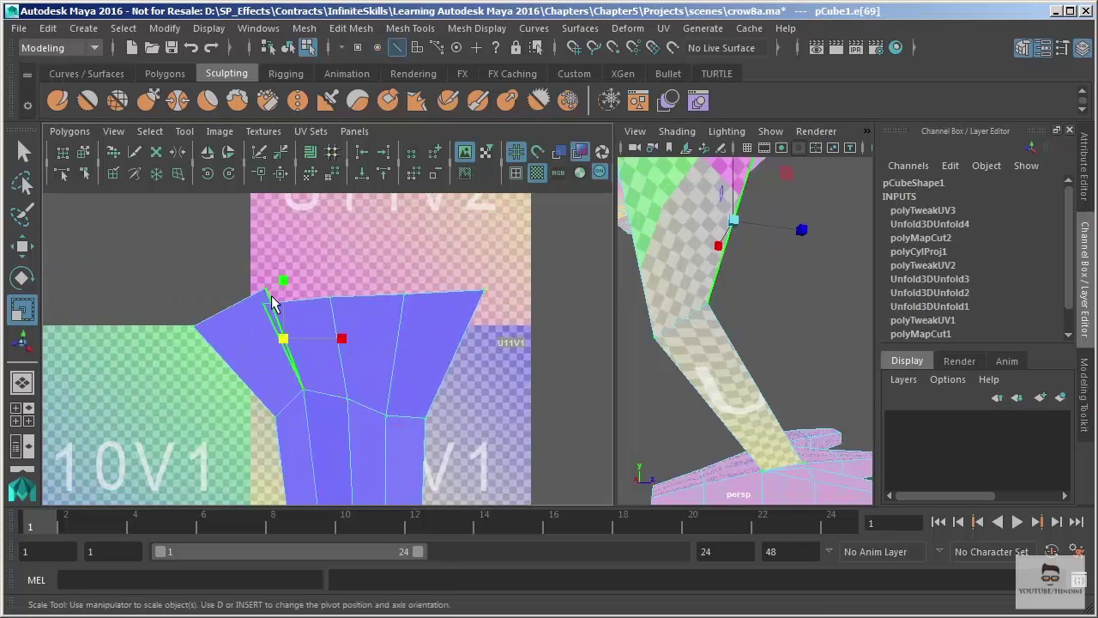
click(283, 288)
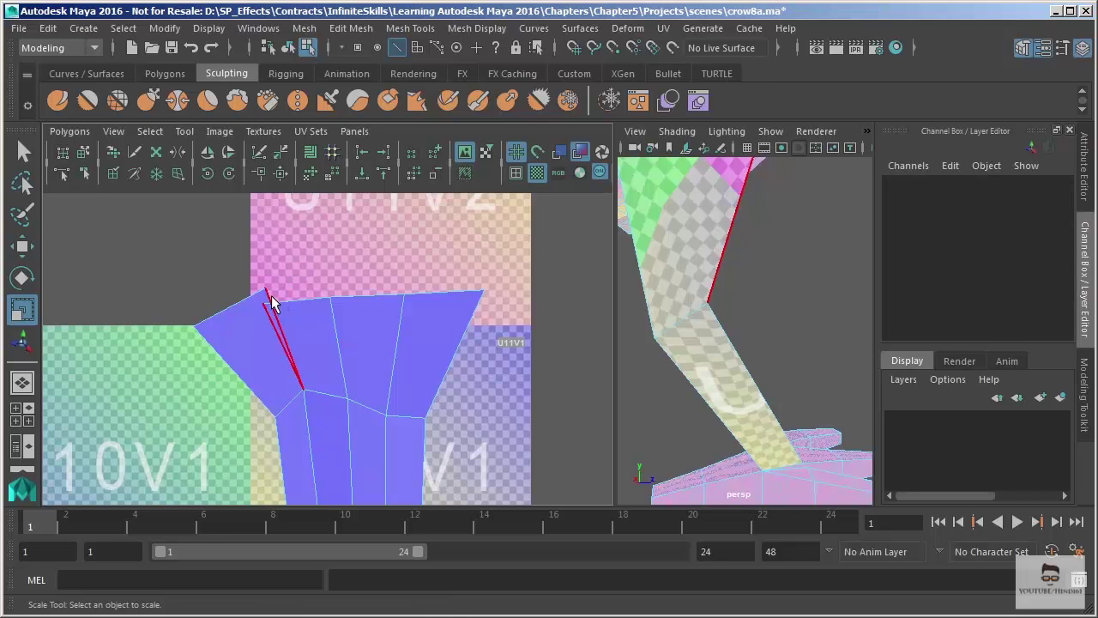
click(271, 302)
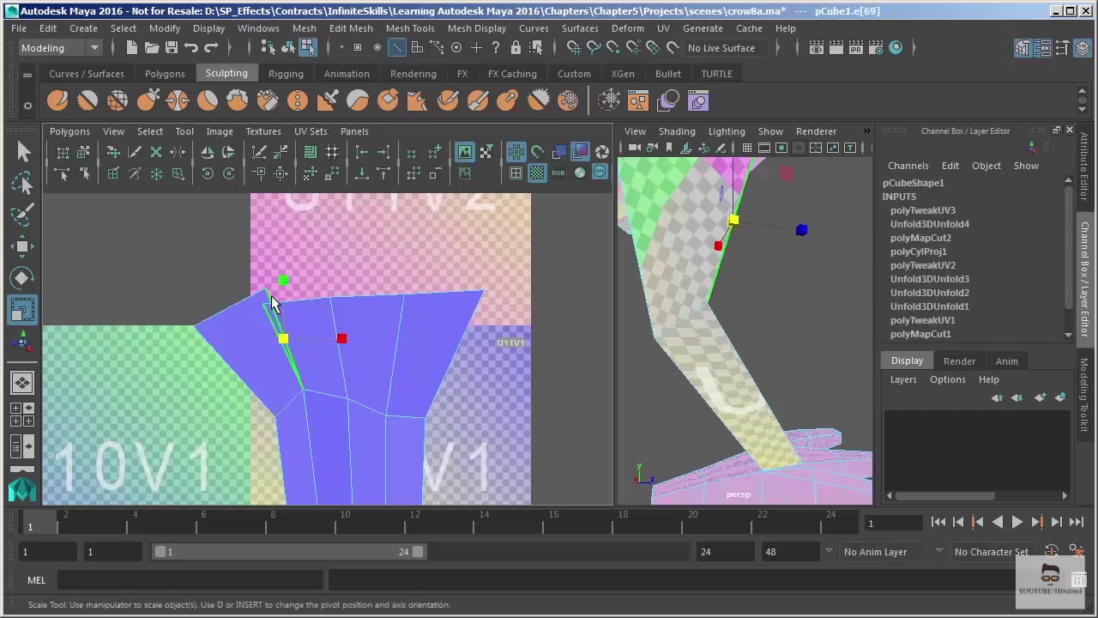
click(280, 175)
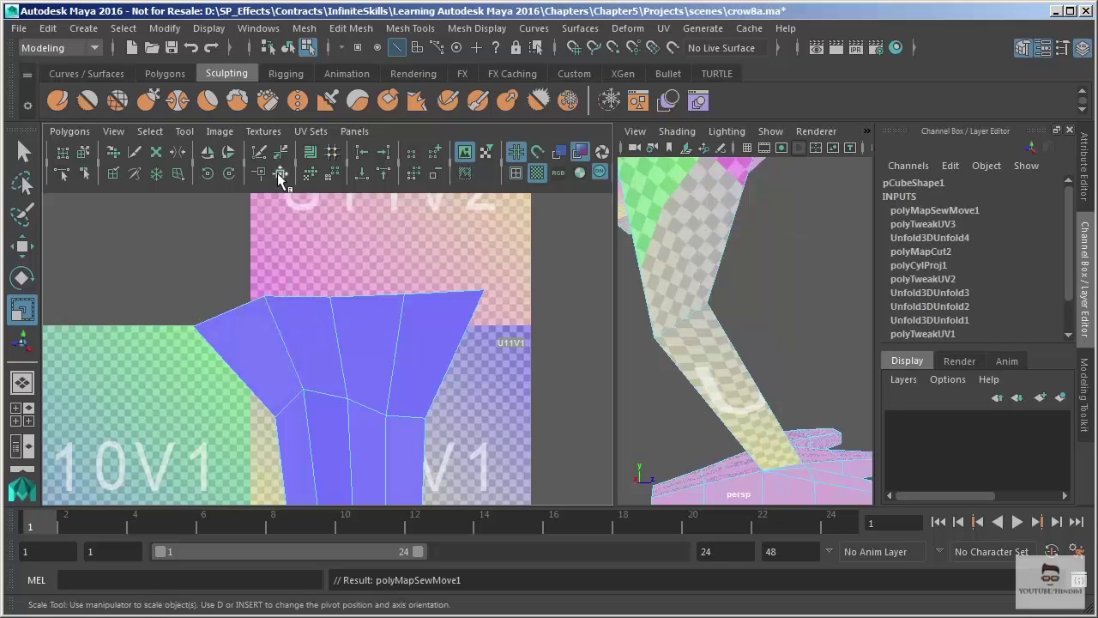
Select all UVs of the sewn leg shell and unfold them again
scroll(321, 318, down, 1)
alt+right_drag(322, 318, 324, 333)
alt+middle_drag(326, 336, 306, 301)
right_drag(312, 306, 385, 306)
alt+right_drag(394, 346, 249, 292)
drag(193, 255, 435, 437)
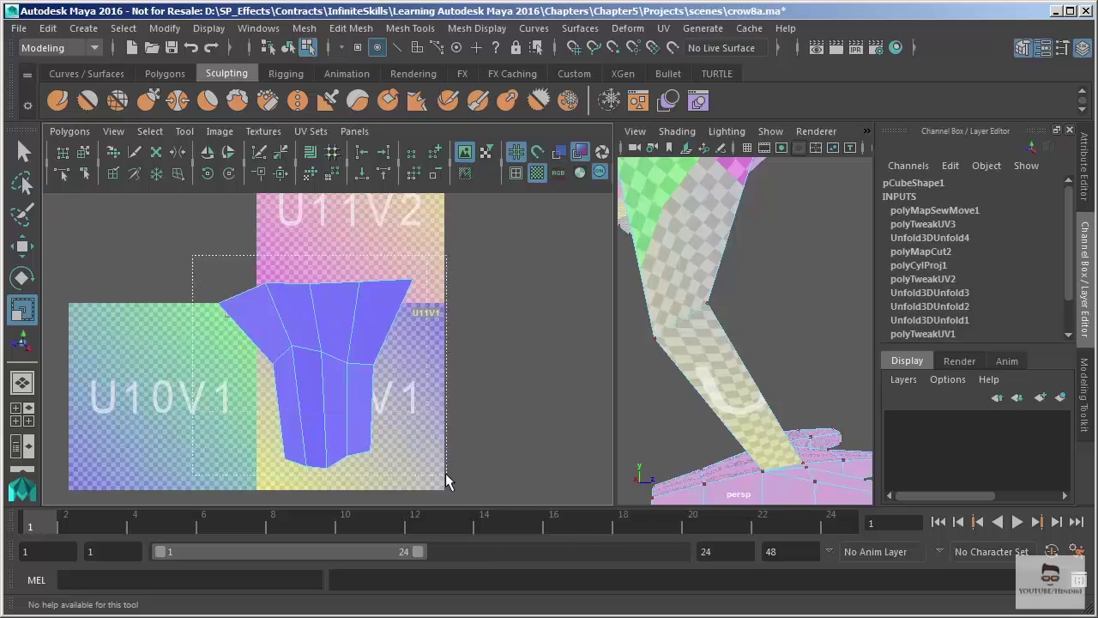
drag(447, 480, 446, 477)
click(311, 175)
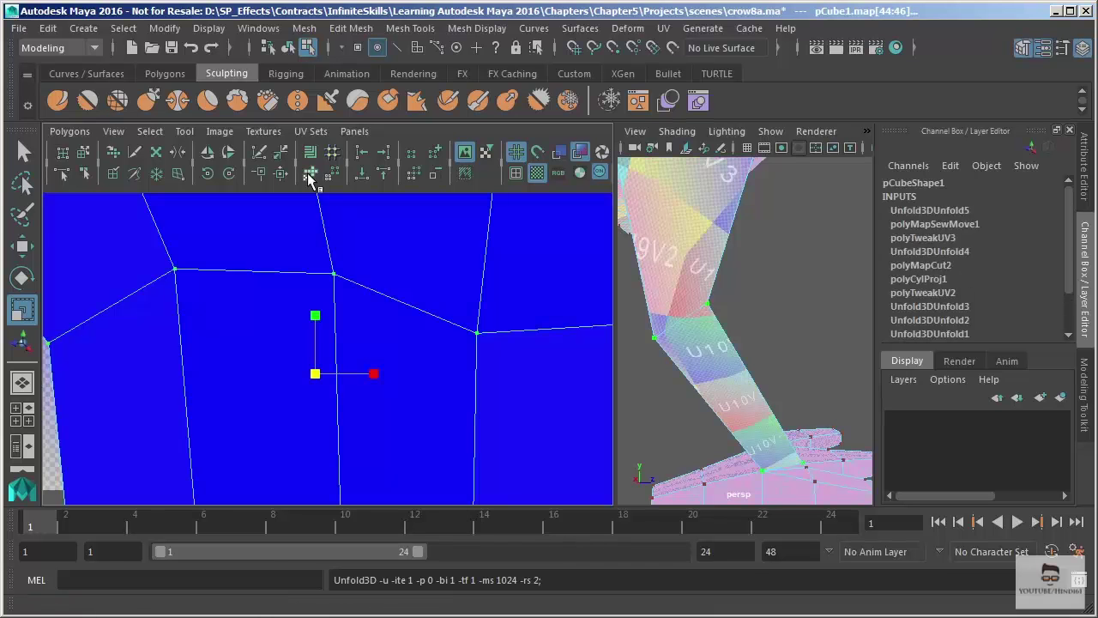
Scale the unfolded leg shell down to fit inside tile U11V1 and check the checker pattern around the leg
scroll(323, 343, down, 1)
drag(321, 365, 267, 413)
scroll(308, 306, up, 1)
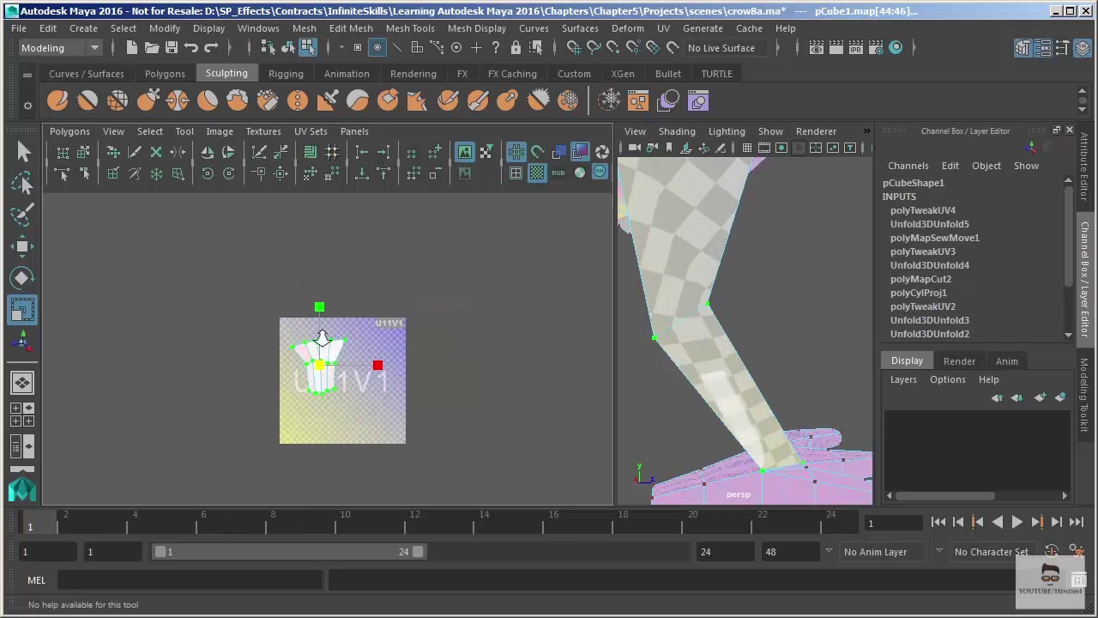
scroll(307, 306, up, 5)
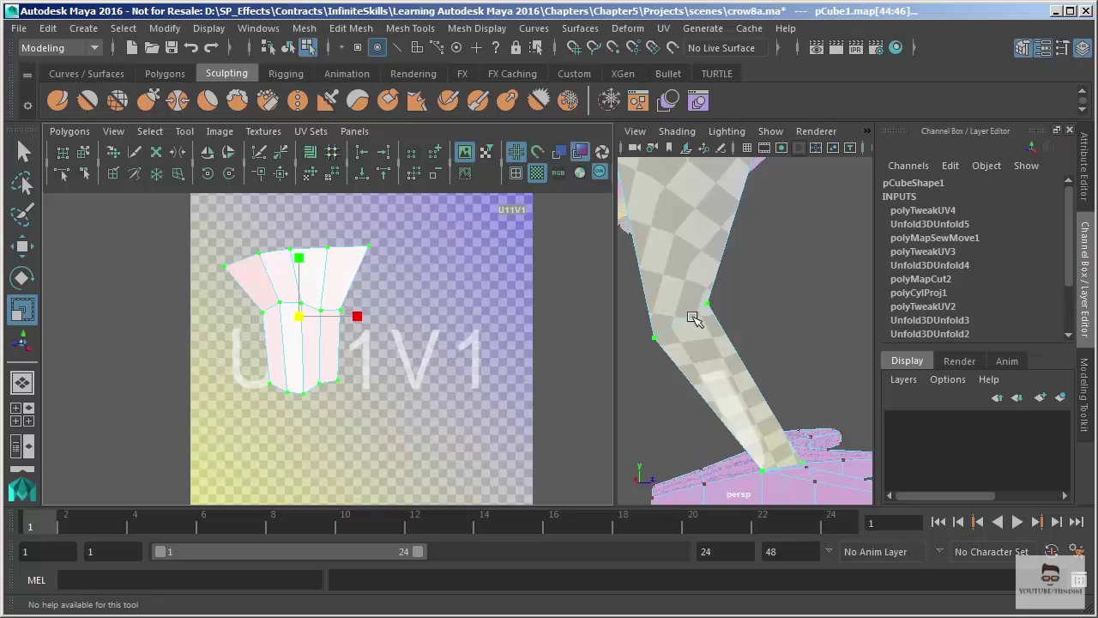
alt+drag(701, 325, 743, 342)
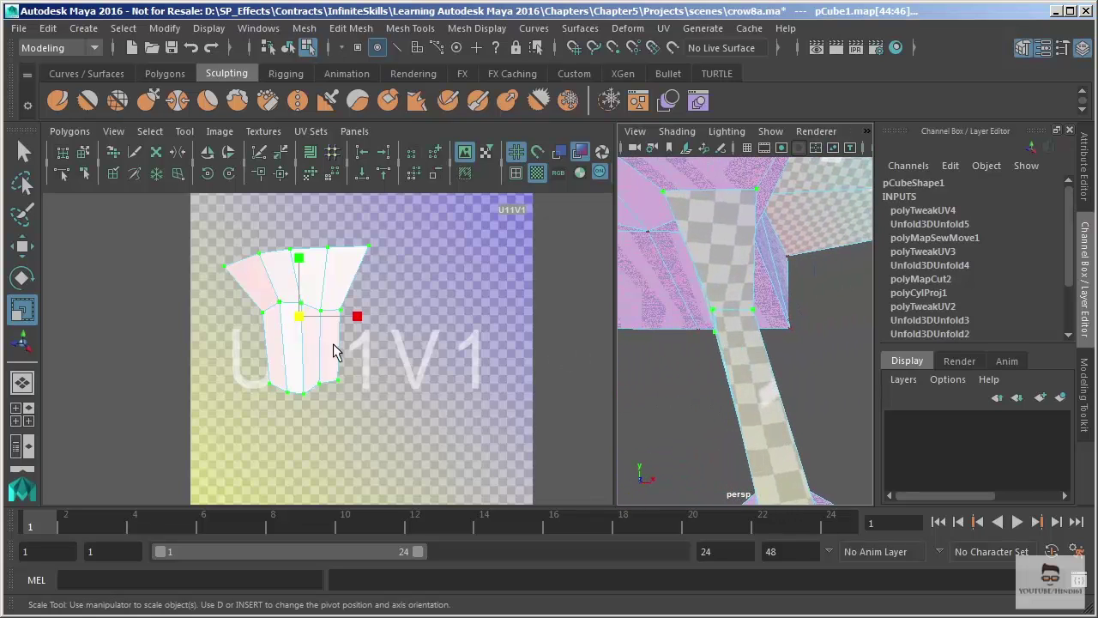